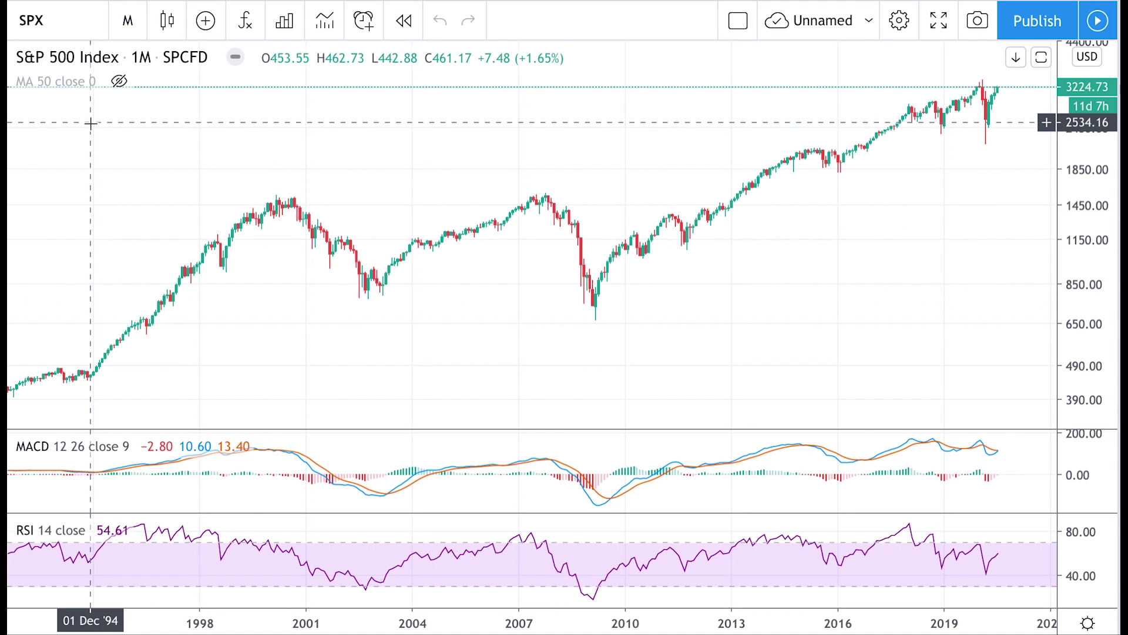
Circle the MACD line crossovers in 2009, 2016 and mid-2020 with freehand brush strokes in the MACD pane
mouse_move(49, 83)
mouse_move(86, 65)
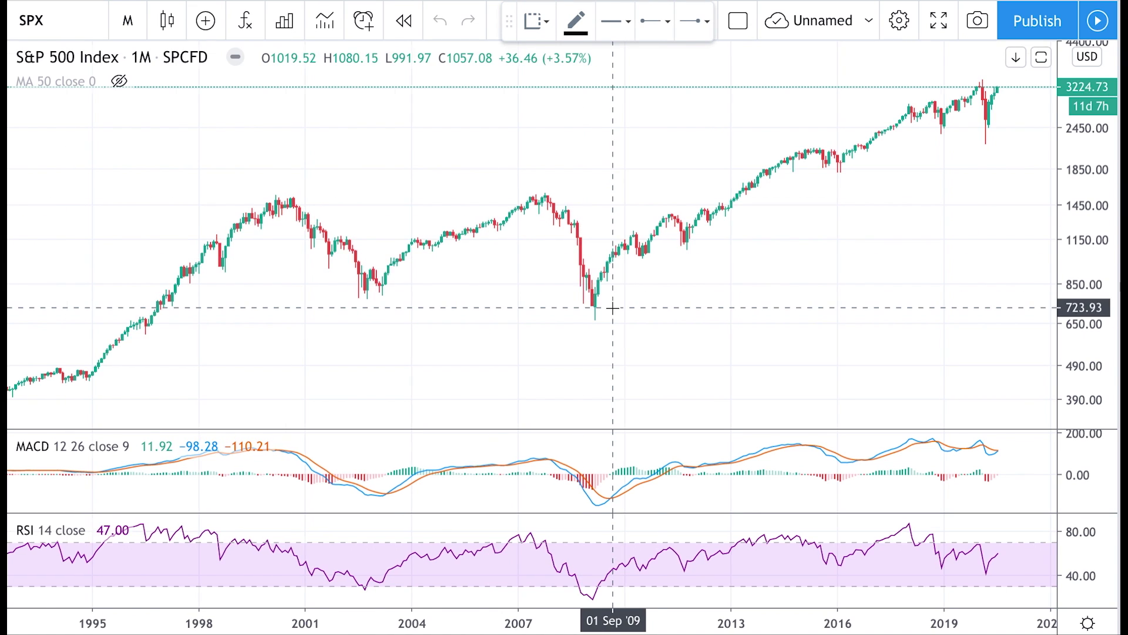
scroll(612, 307, up, 3)
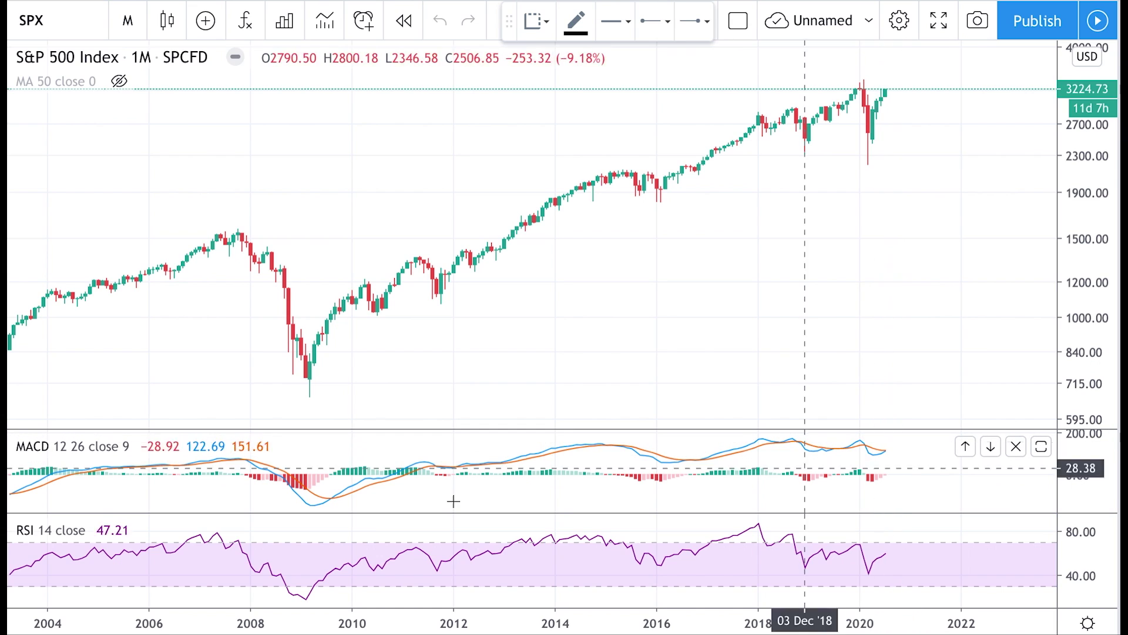
mouse_move(320, 496)
mouse_down()
mouse_move(347, 496)
mouse_move(331, 489)
mouse_up()
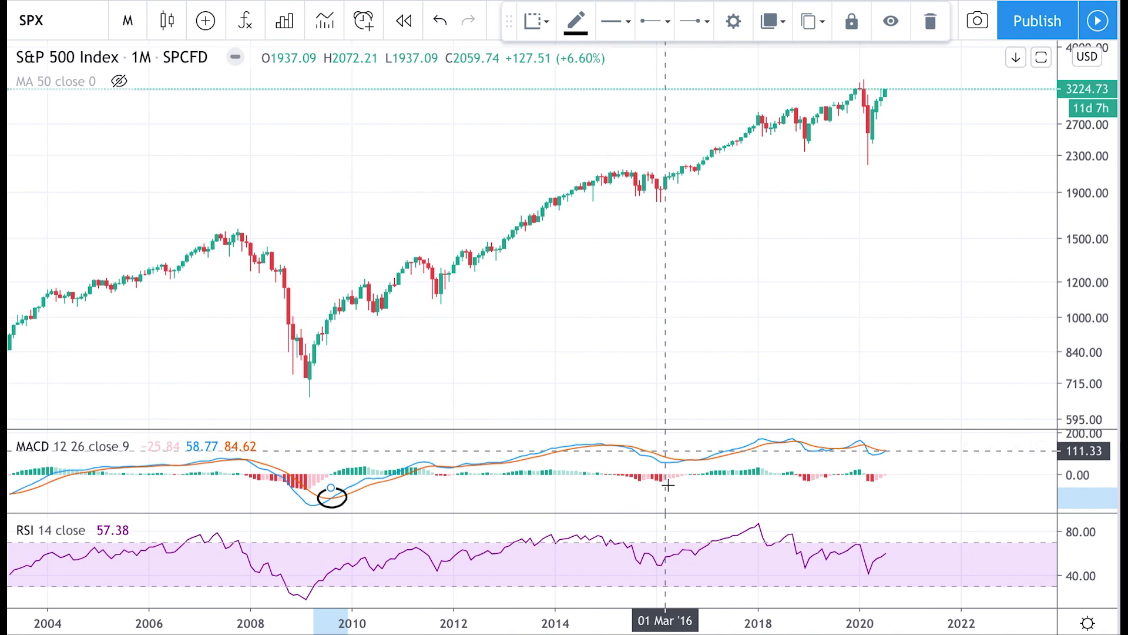
drag(666, 464, 685, 455)
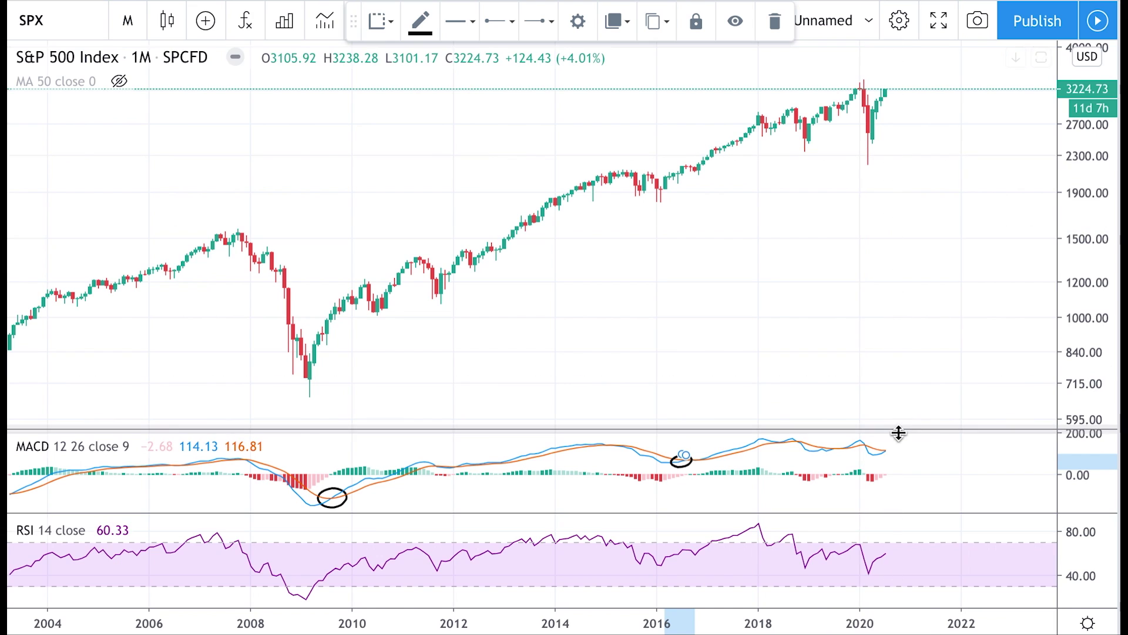
mouse_move(879, 445)
mouse_down()
mouse_move(869, 450)
mouse_move(881, 442)
mouse_up()
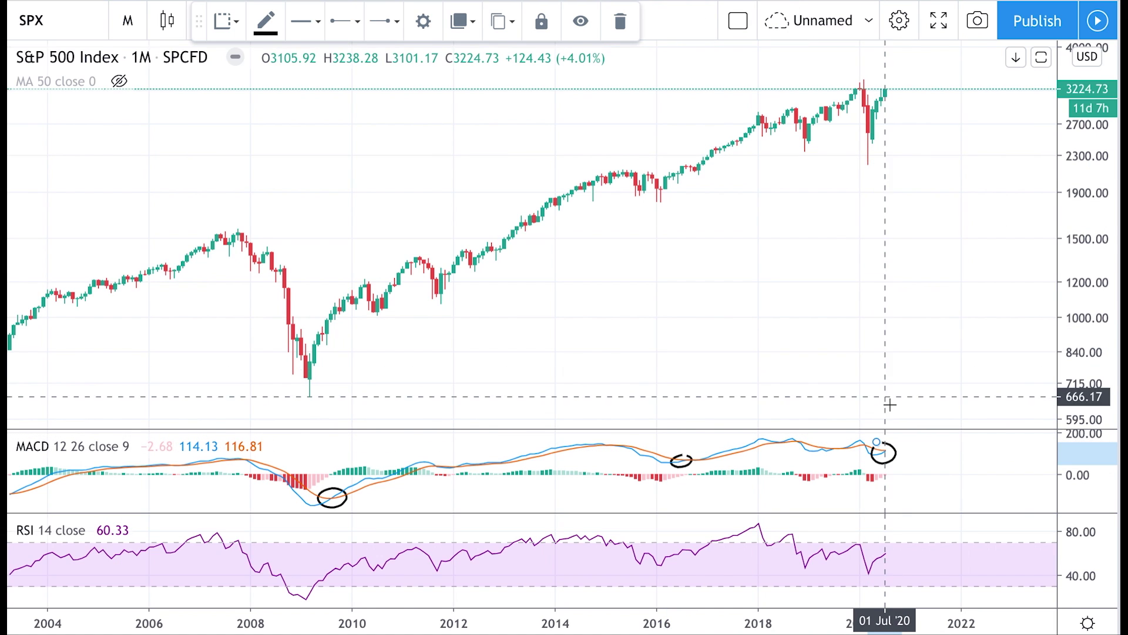
Sketch an upward arrow from the latest S&P 500 price and a short downward stroke from the 2020 MACD circle
drag(892, 89, 920, 55)
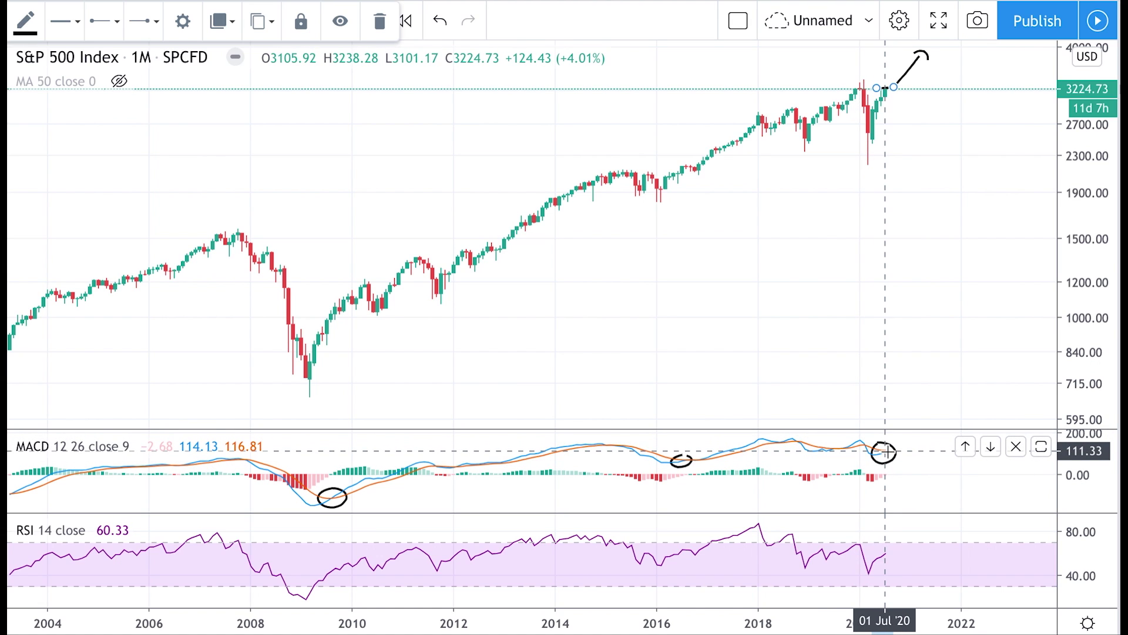
click(884, 450)
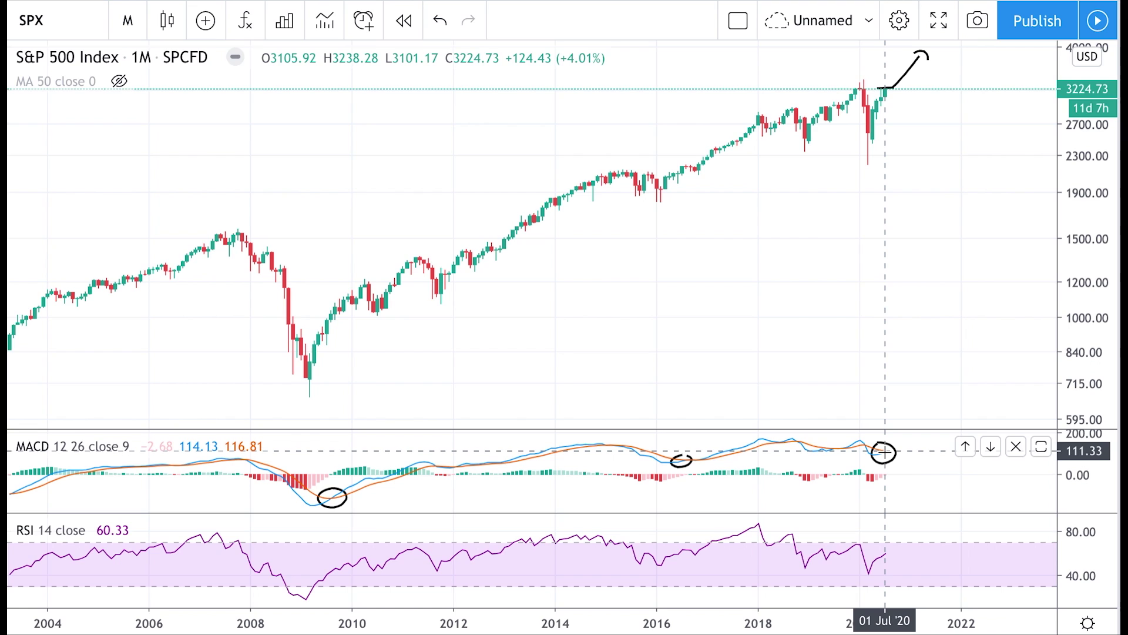
click(885, 451)
drag(887, 460, 898, 471)
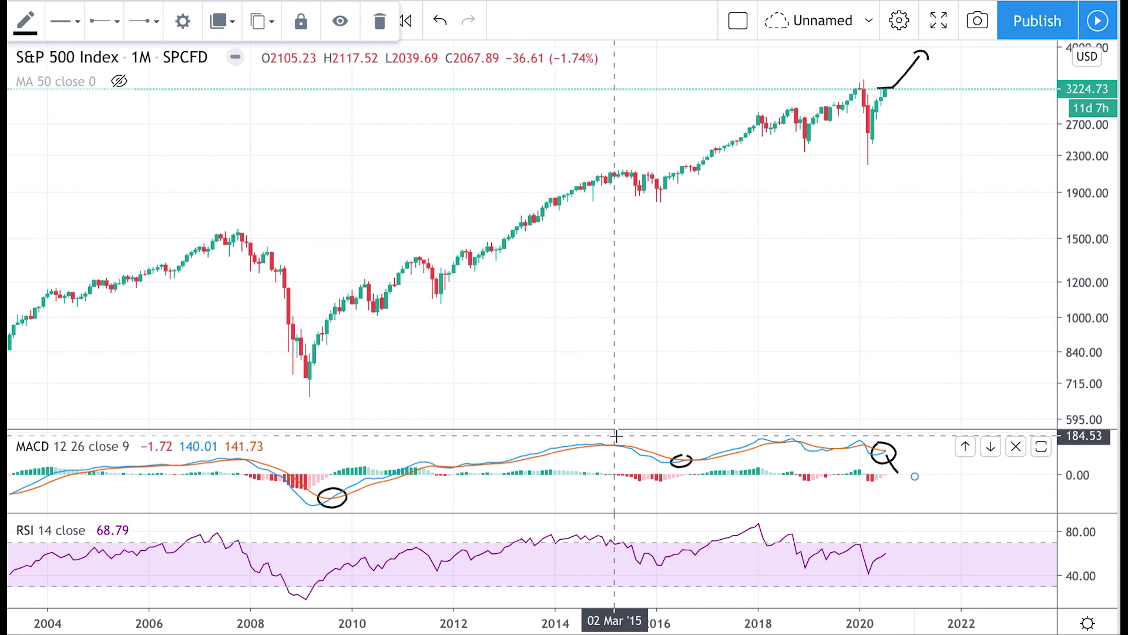
Draw a descending trend line over the RSI peaks from December 2017 to October 2020
scroll(616, 436, down, 3)
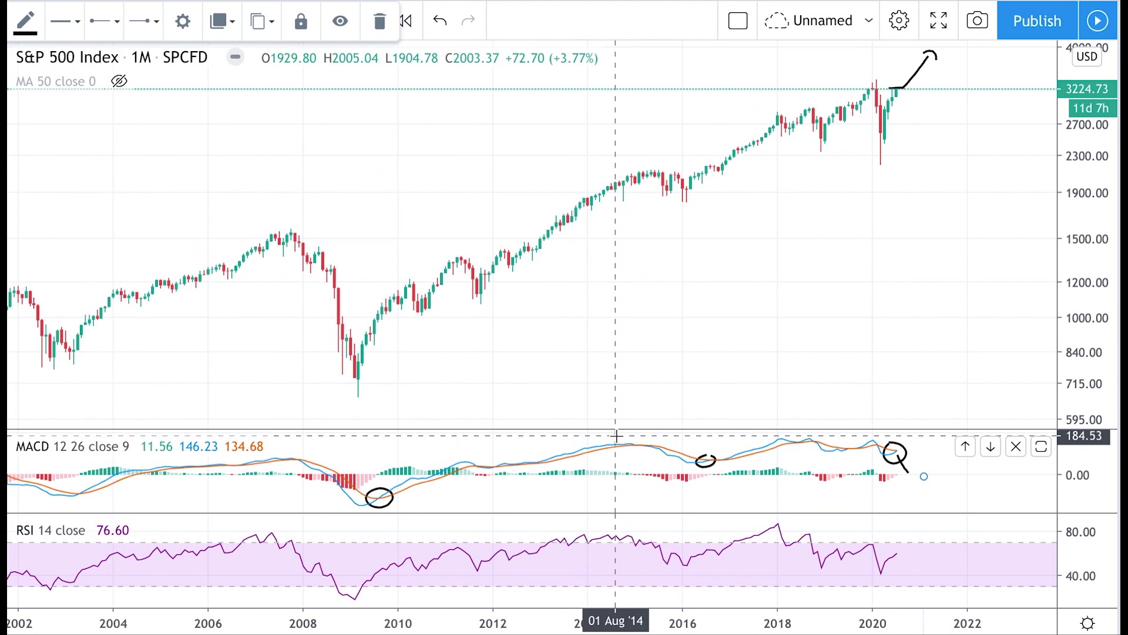
scroll(616, 436, down, 2)
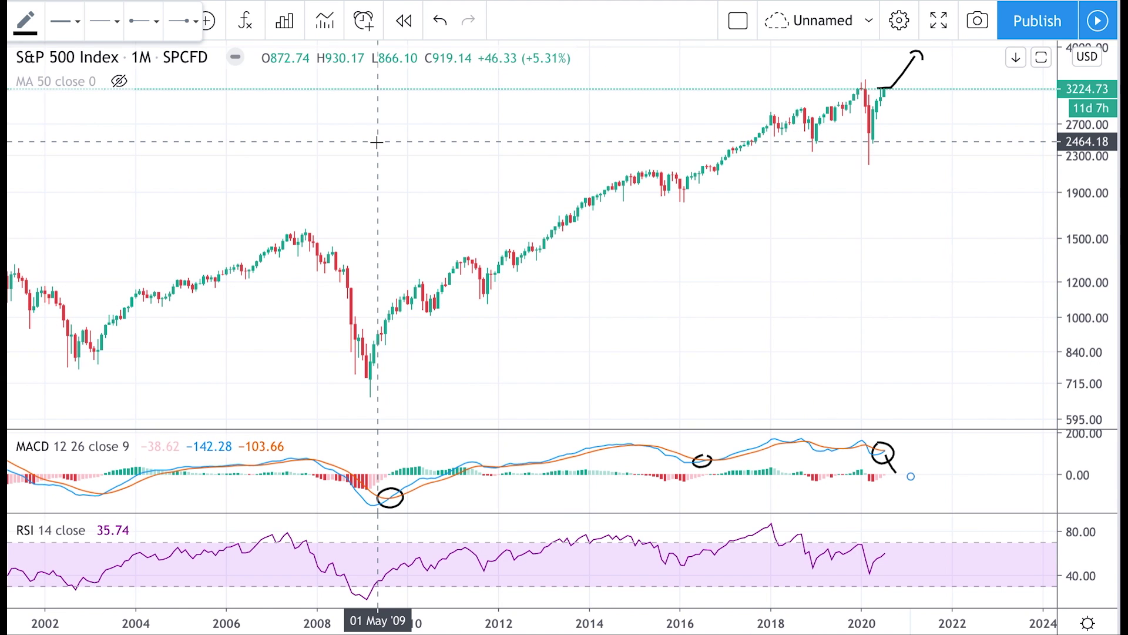
scroll(617, 287, down, 3)
scroll(617, 288, down, 1)
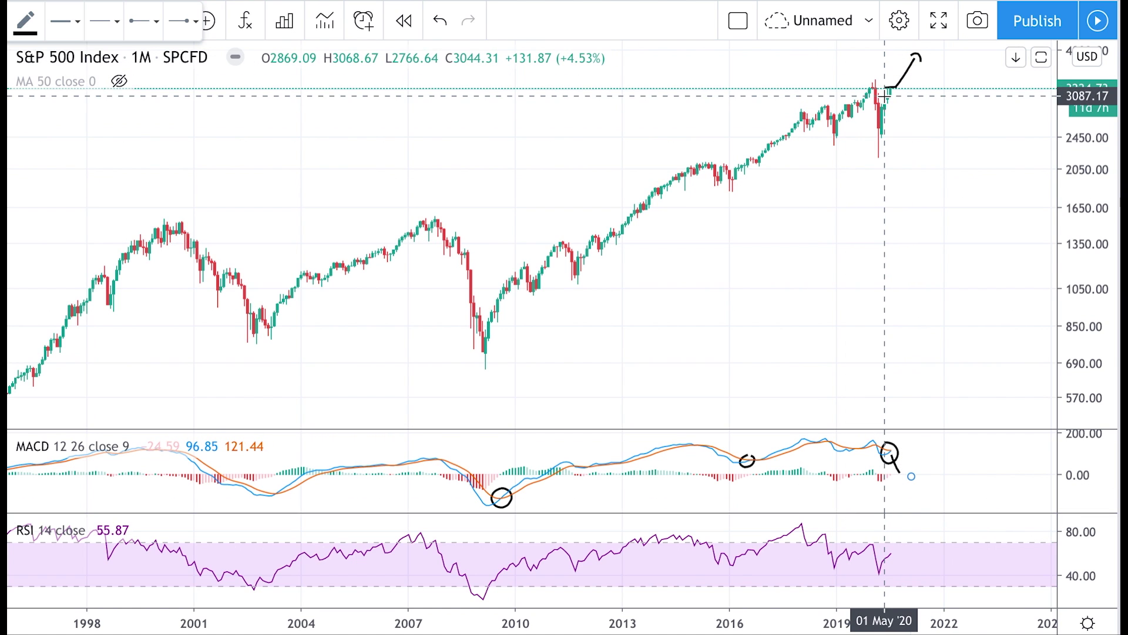
click(798, 519)
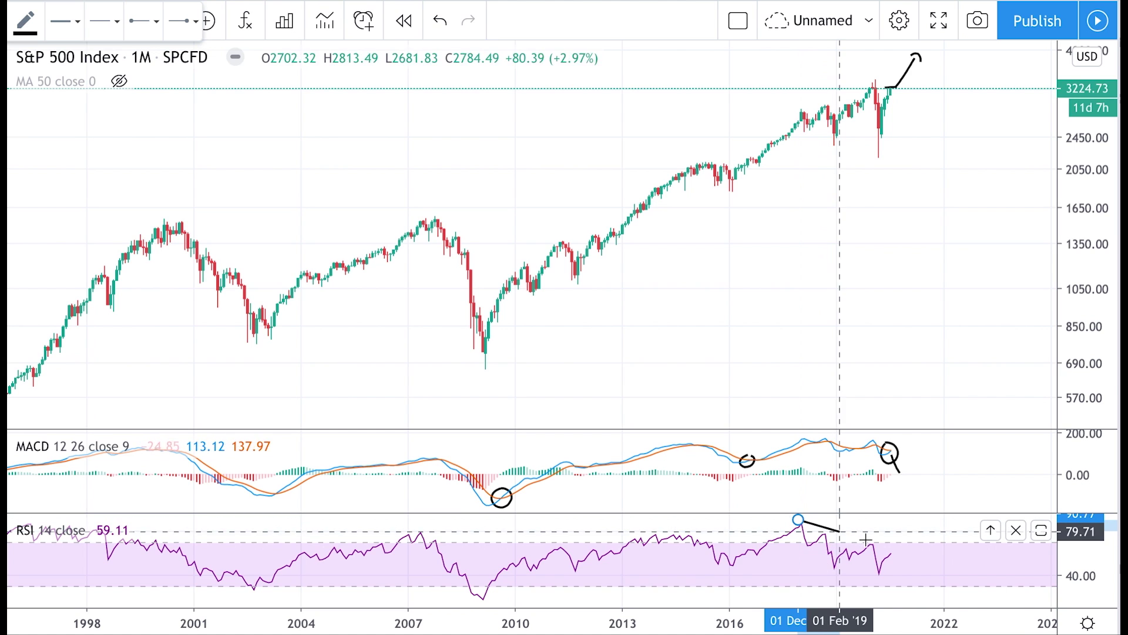
click(899, 549)
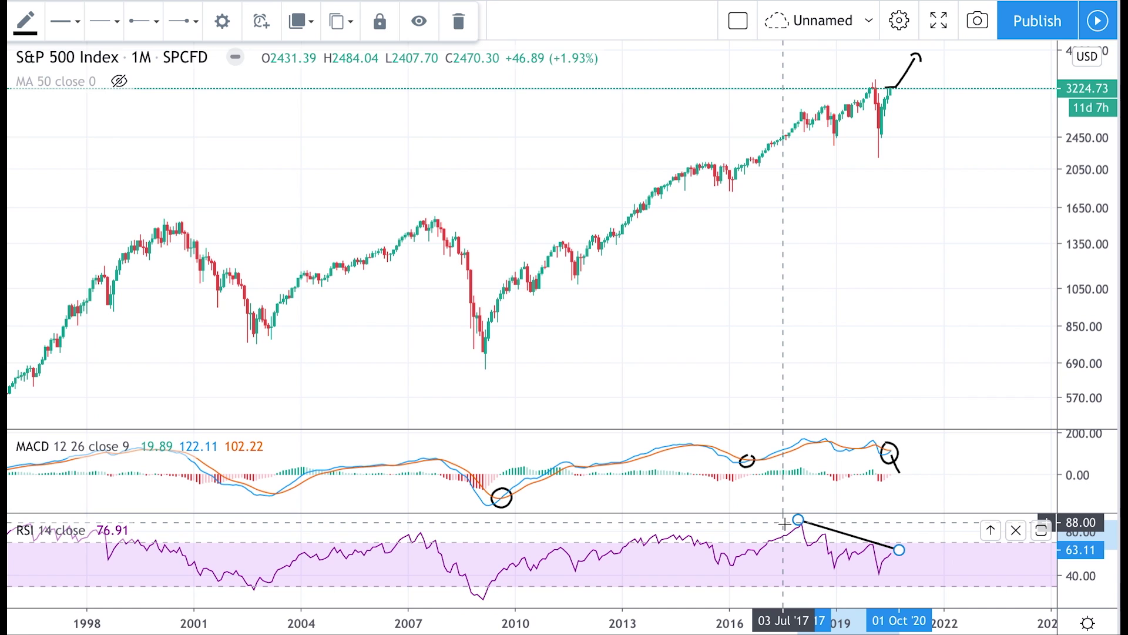
Draw a descending trend line over the RSI peaks from December 1996 to early 2000
scroll(793, 400, left, 5)
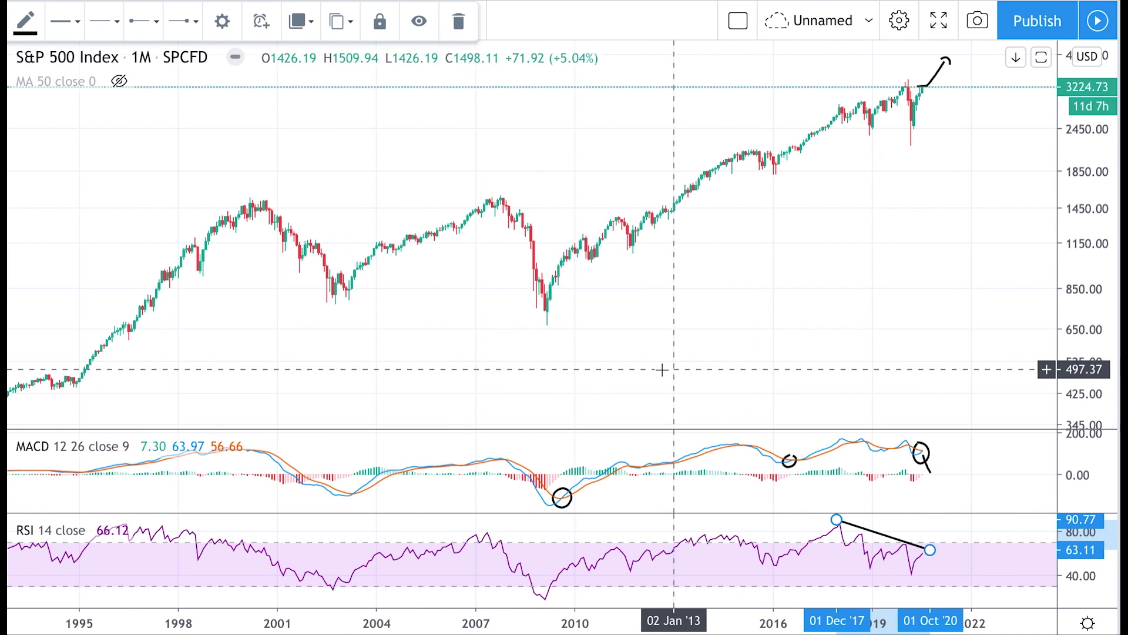
scroll(453, 327, left, 3)
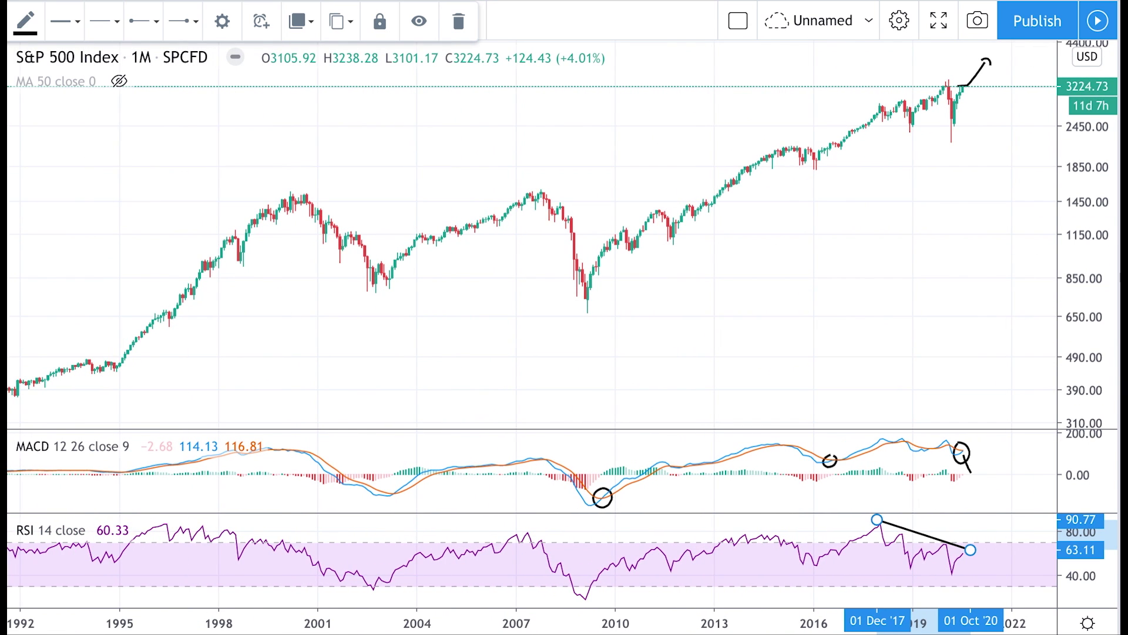
click(193, 226)
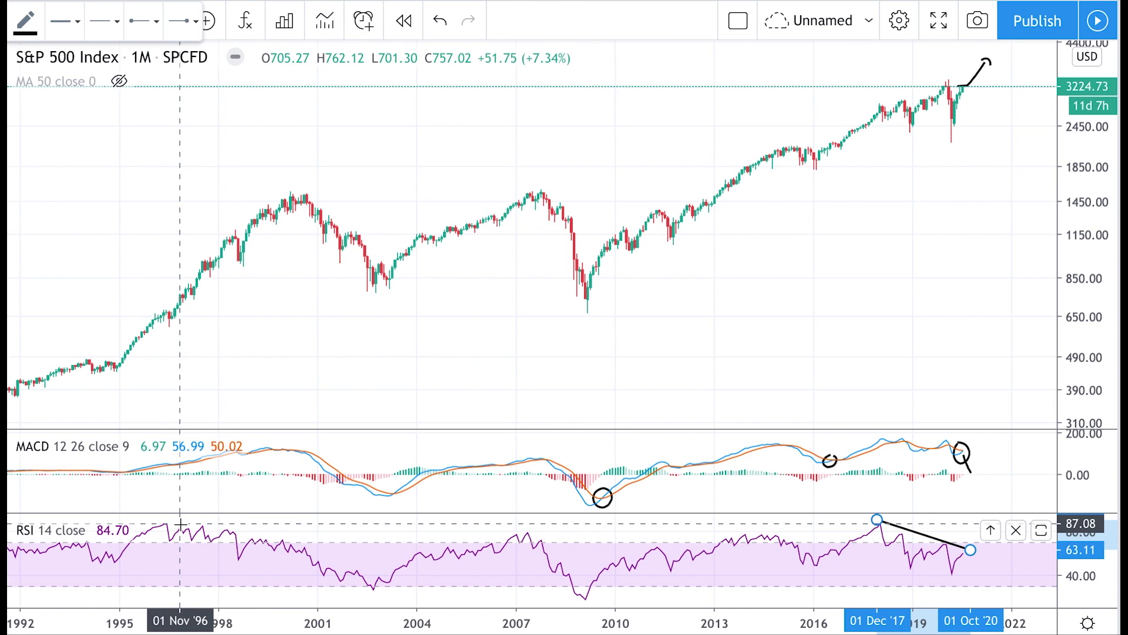
click(182, 525)
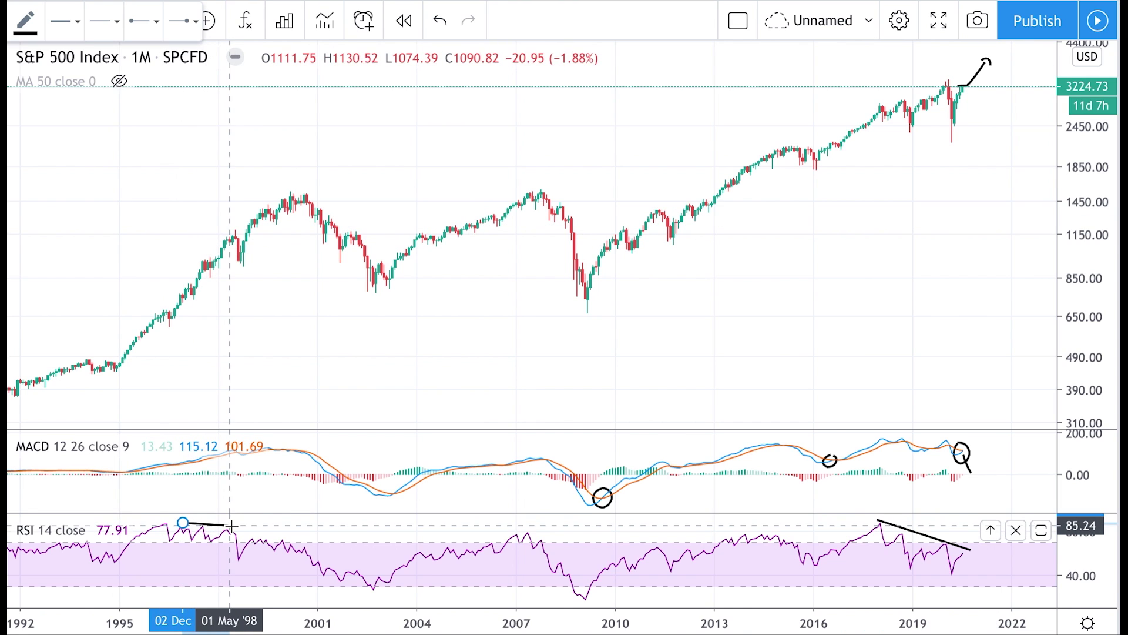
click(291, 539)
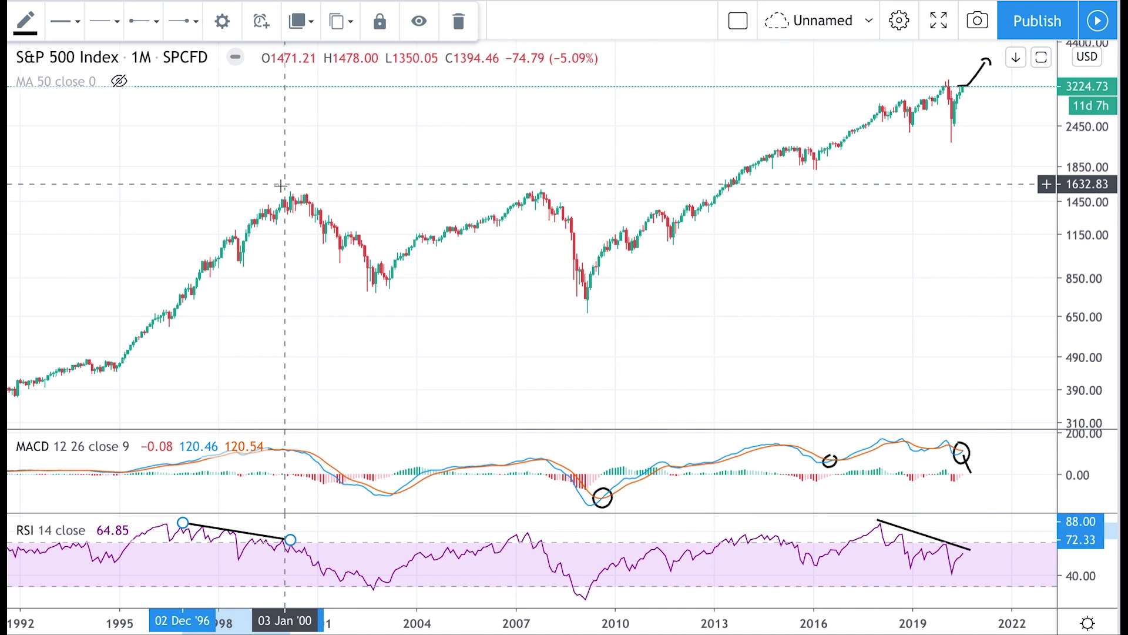
Draw rising trend lines over the price highs from November 1997 to April 2000 and over the 2007 peak
click(213, 240)
click(293, 189)
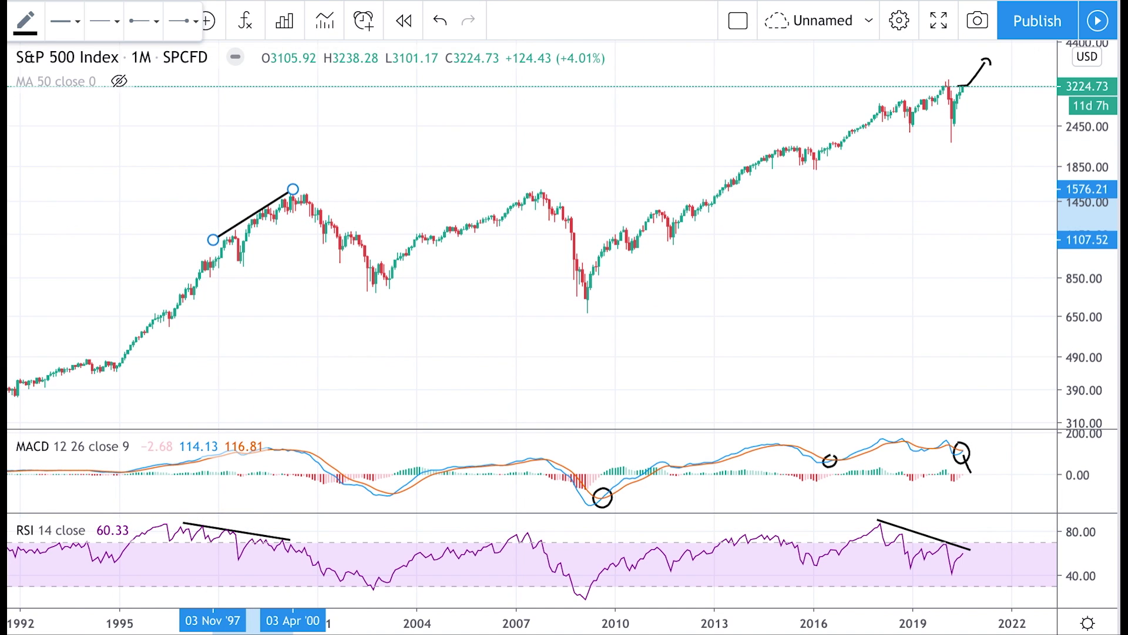
click(429, 195)
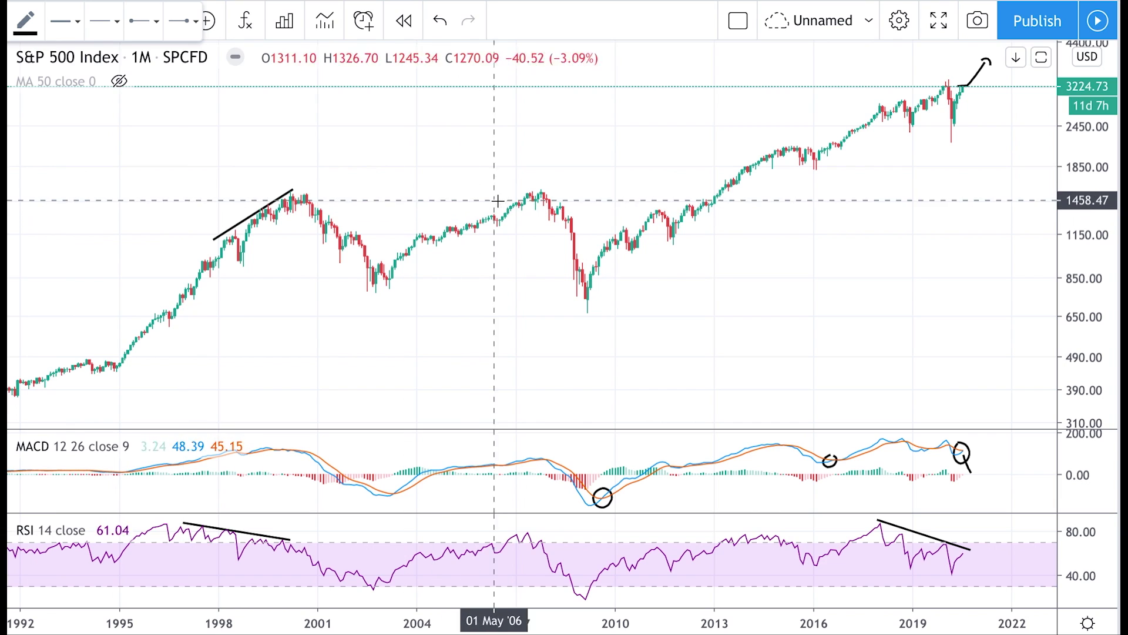
drag(521, 195, 543, 188)
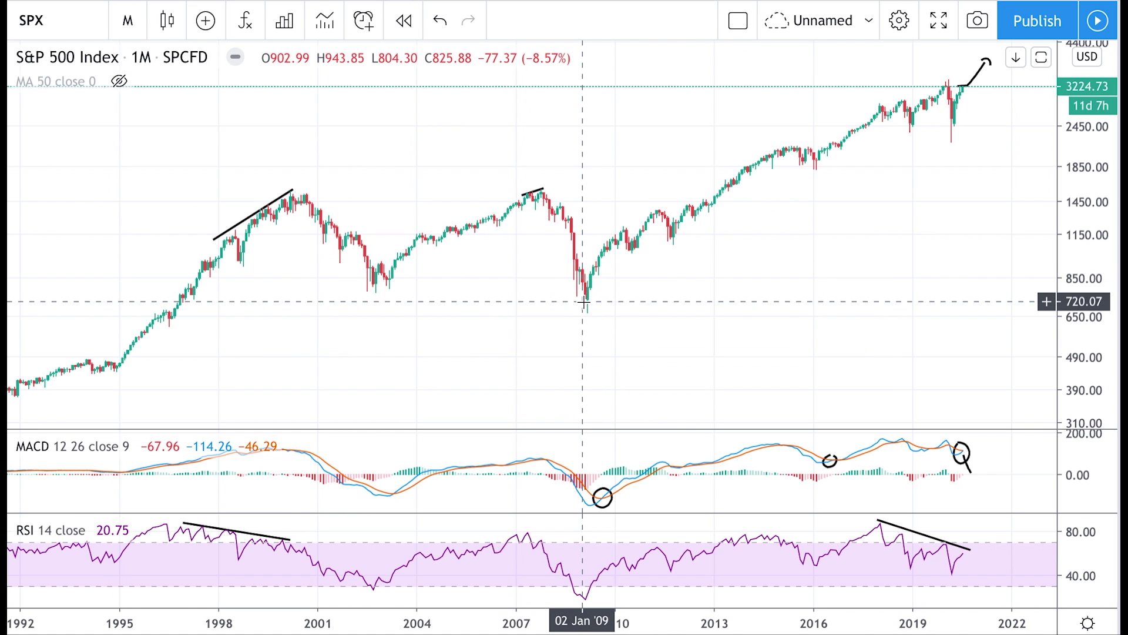
Draw a rising trend line over the S&P 500 price highs from early 1986 to the 1987 peak
scroll(584, 302, down, 5)
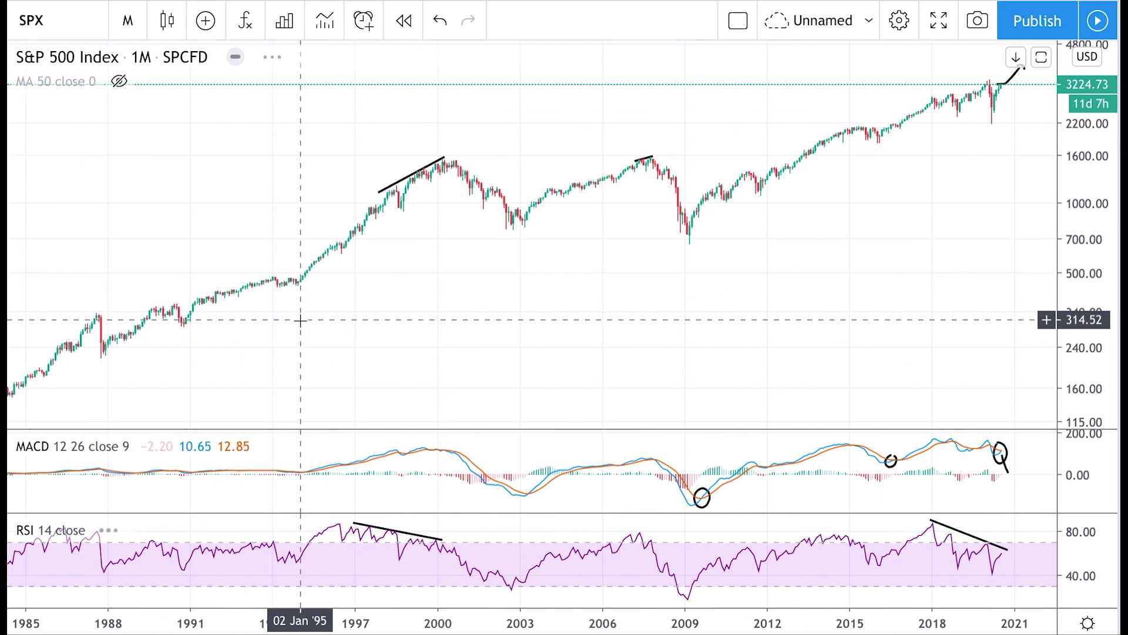
scroll(135, 322, left, 3)
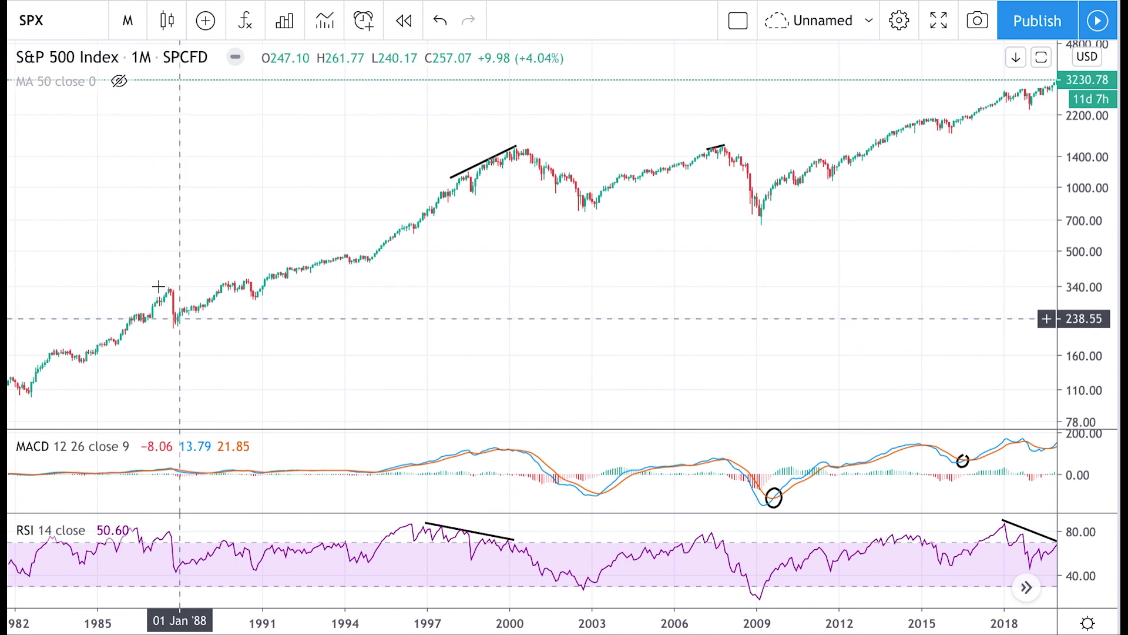
key(alt+t)
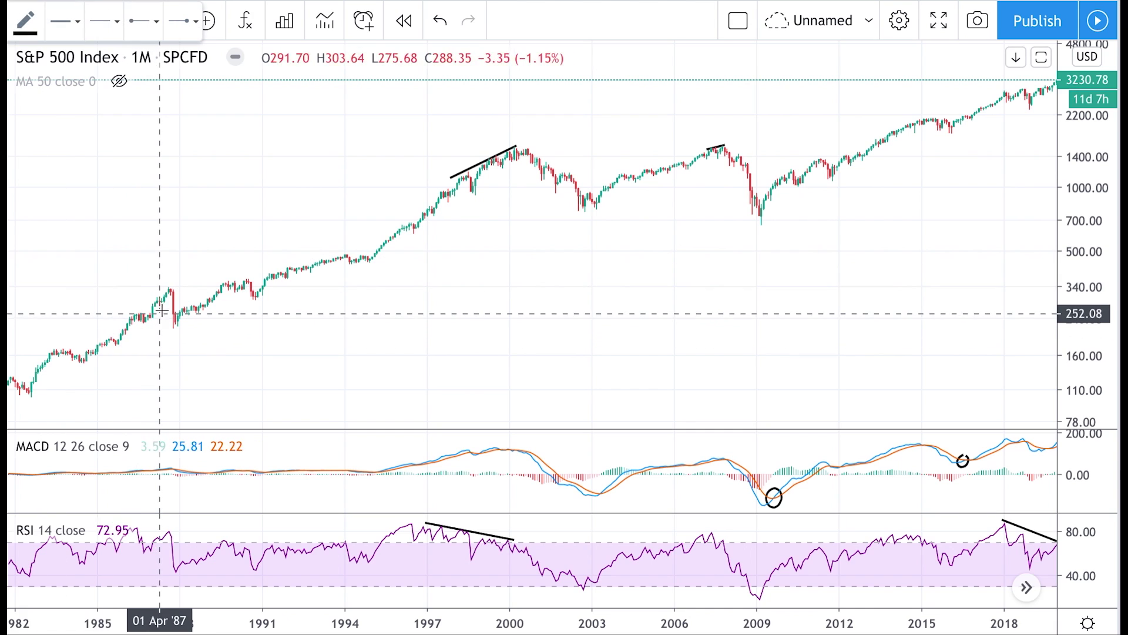
click(125, 319)
click(174, 284)
Draw a descending trend line over the matching RSI peaks from May 1986 to October 1987
drag(107, 186, 124, 193)
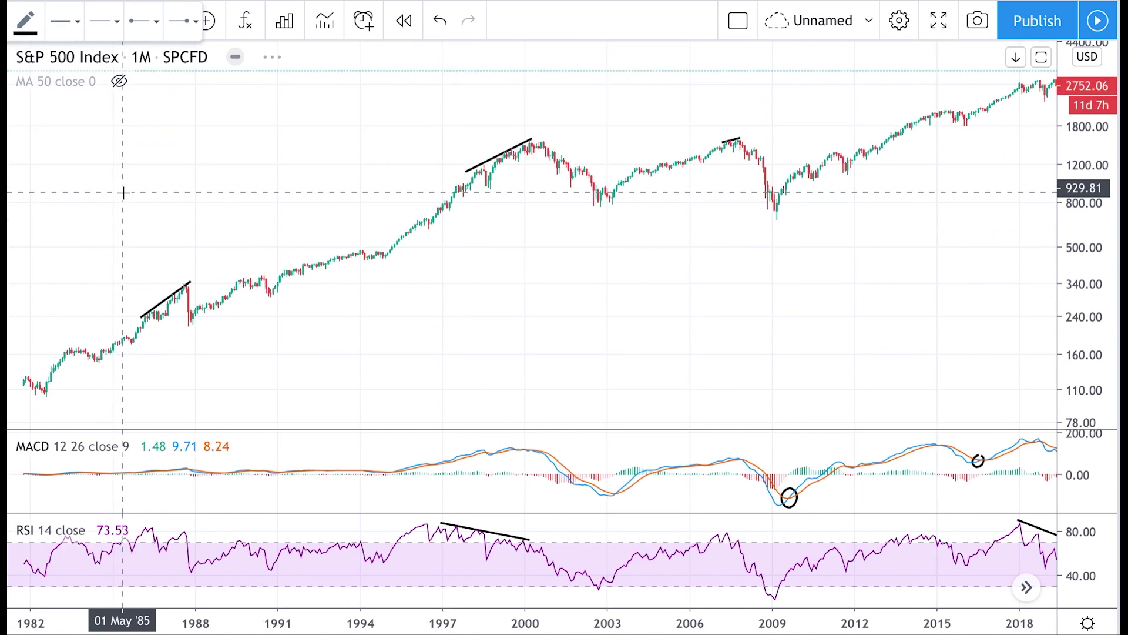
click(178, 526)
click(217, 530)
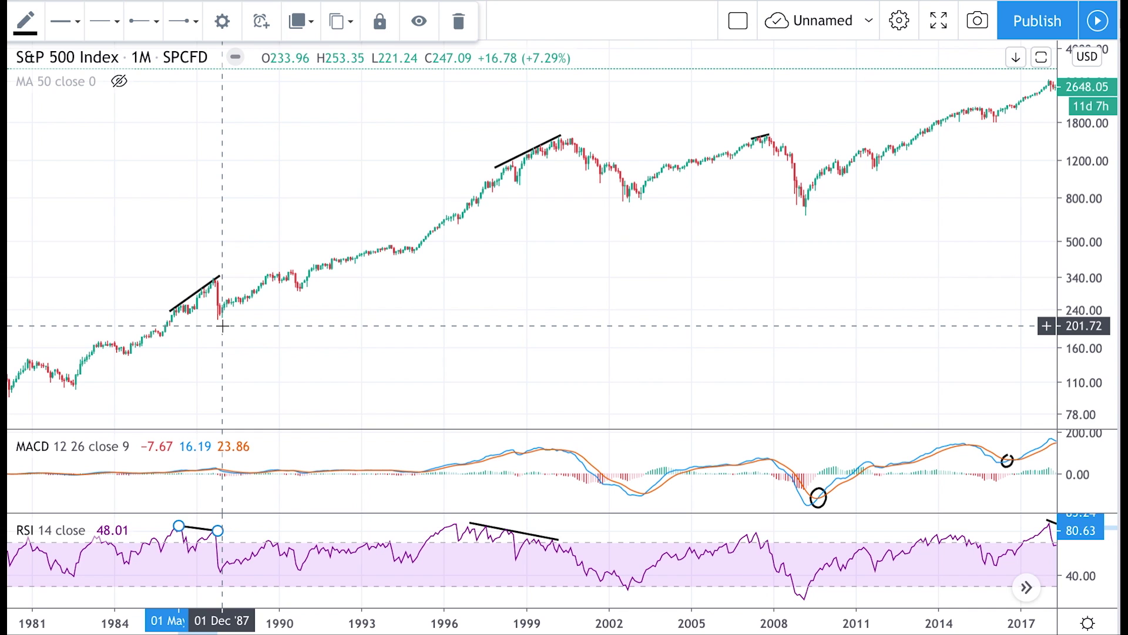
Measure the S&P 500's price change and duration from September 1997 to August 2000
scroll(505, 230, right, 5)
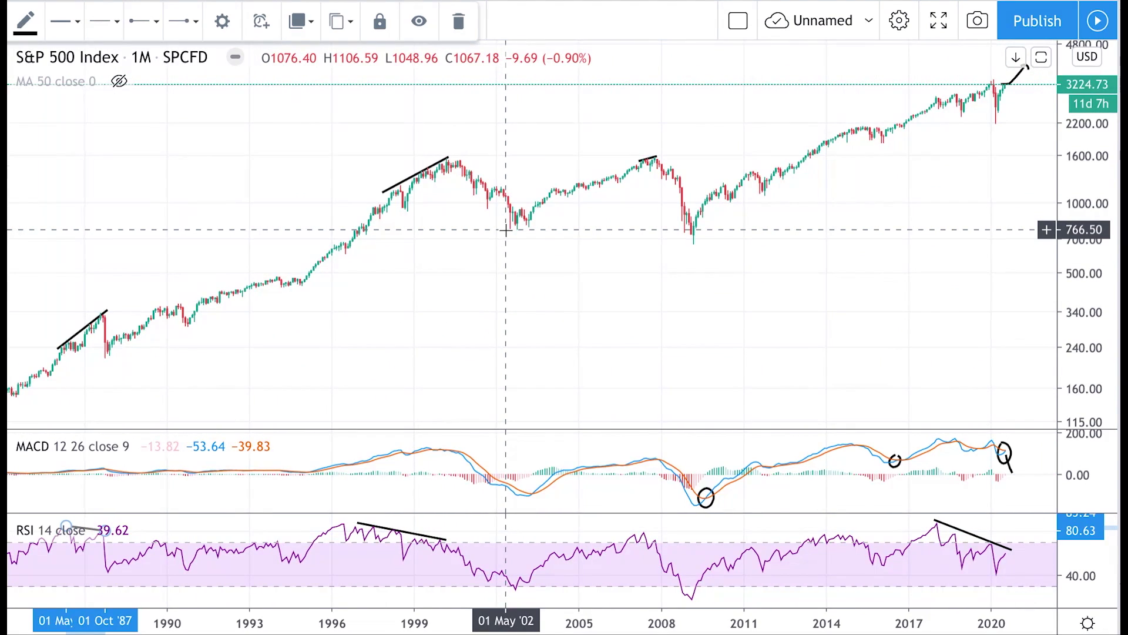
scroll(505, 229, right, 2)
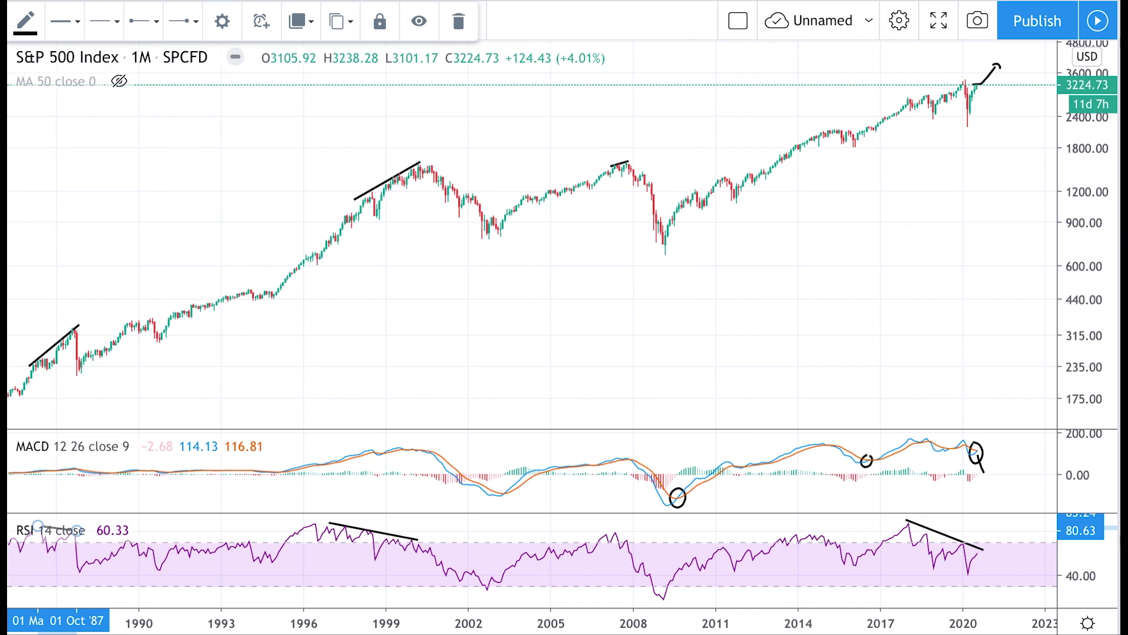
shift+click(349, 220)
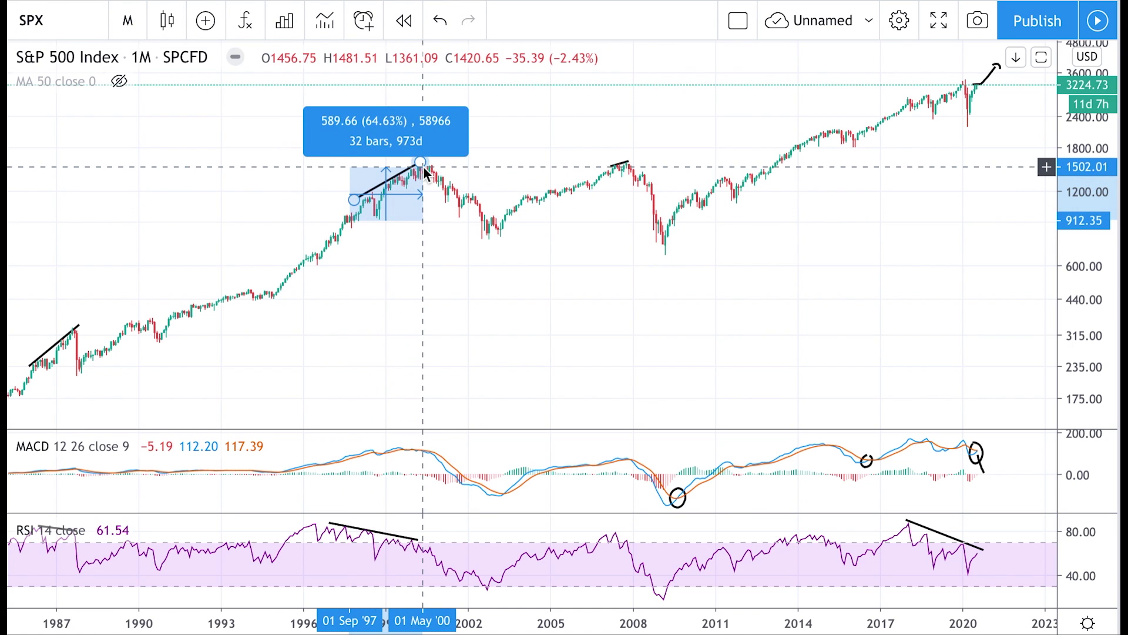
click(430, 167)
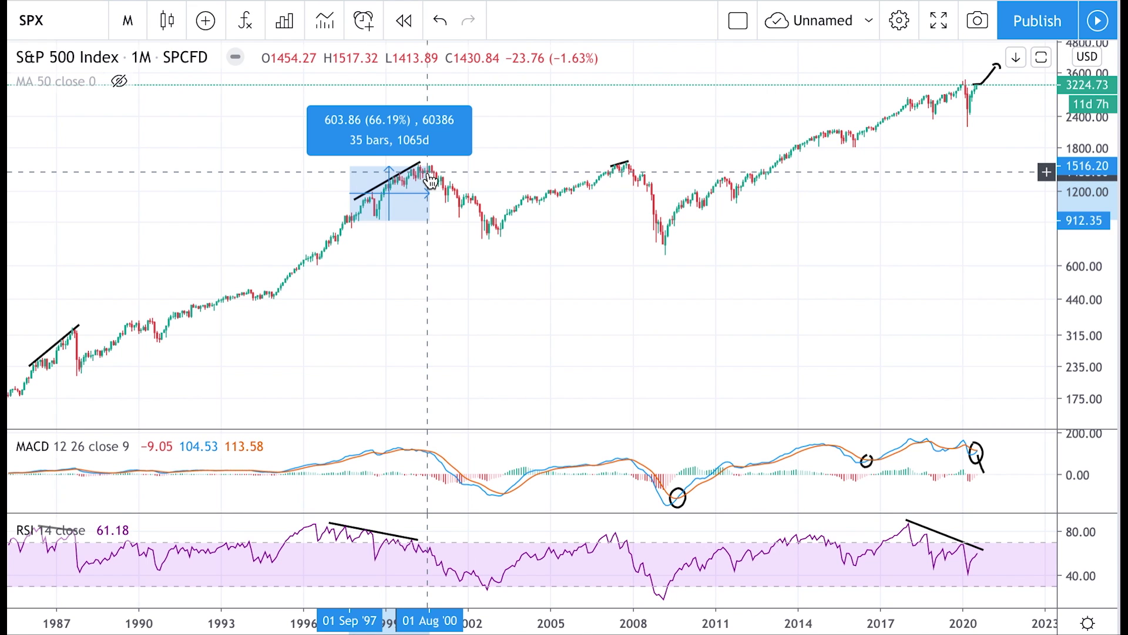
Draw a rising support trend line under the price lows from November 1994 through the 1998 low to May 2001
scroll(537, 138, right, 5)
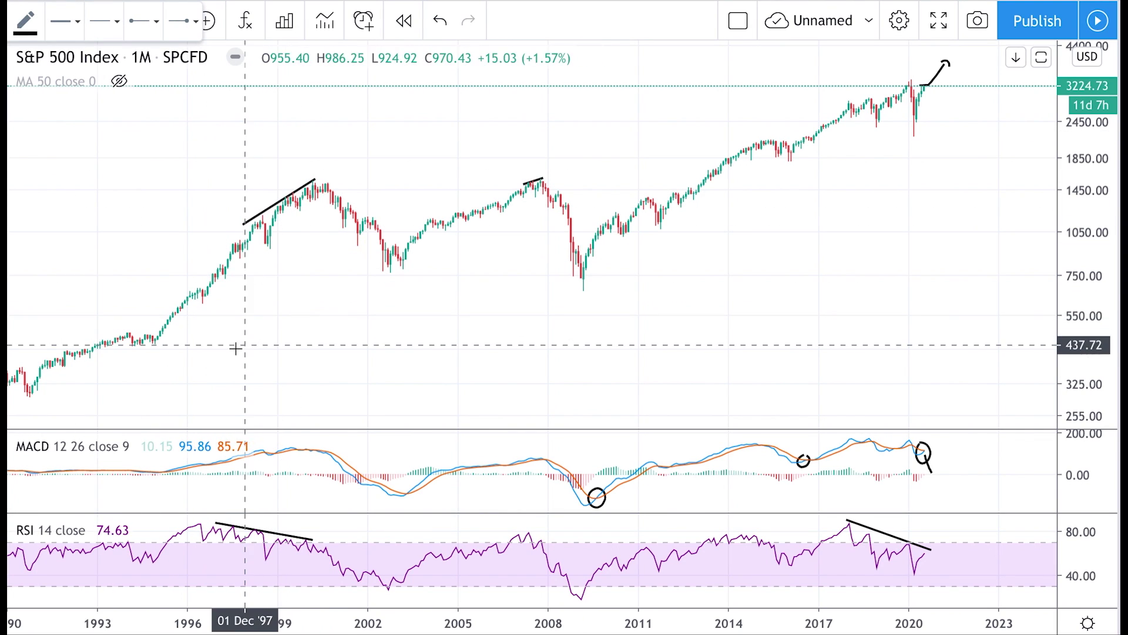
click(152, 345)
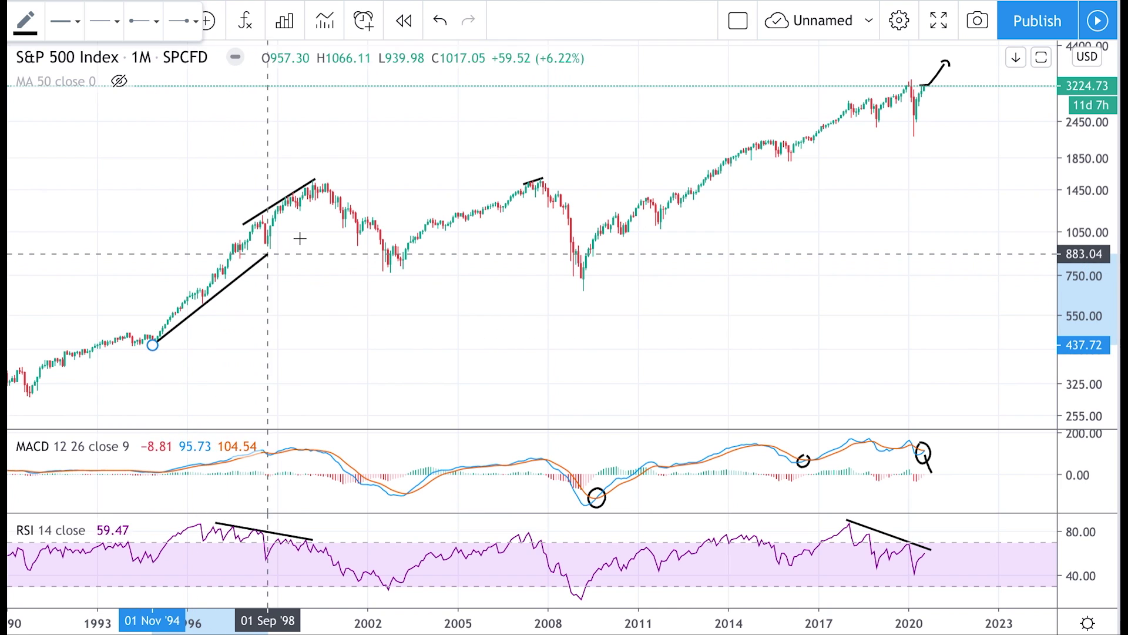
click(348, 175)
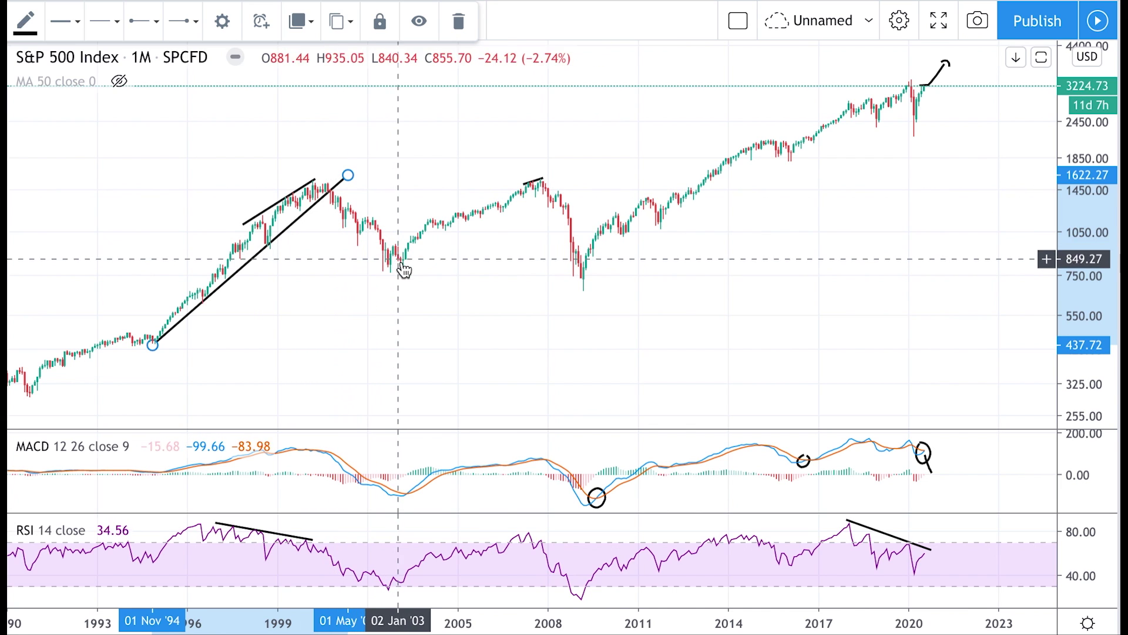
key(Escape)
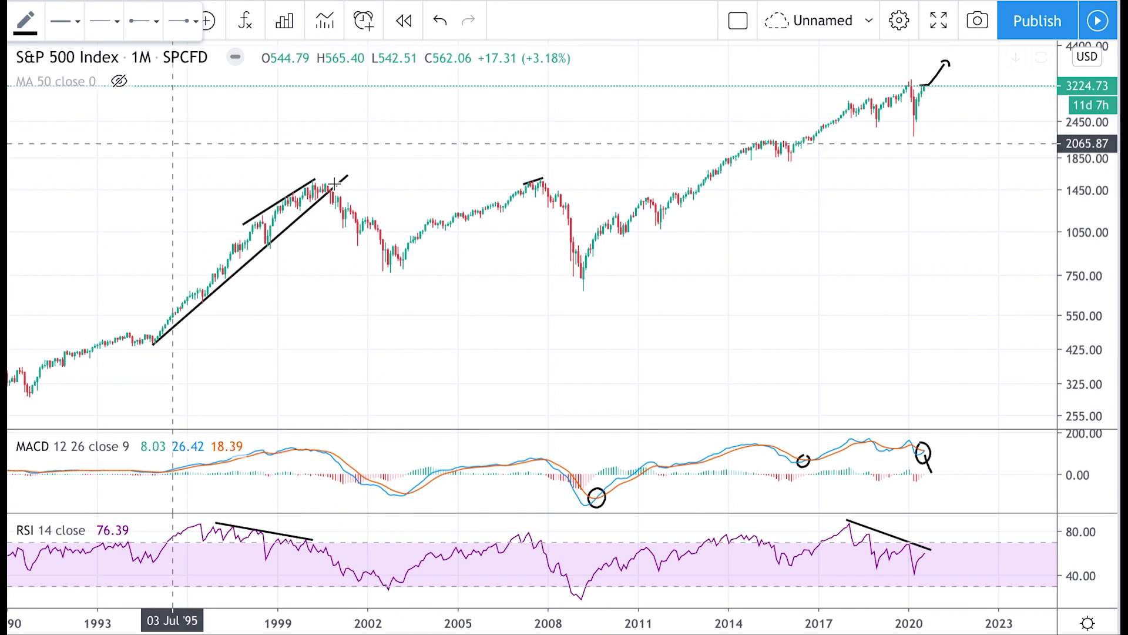
Draw a rising support trend line under the price lows from March 2004 at about 1,040 to November 2008 at about 1,466
click(433, 233)
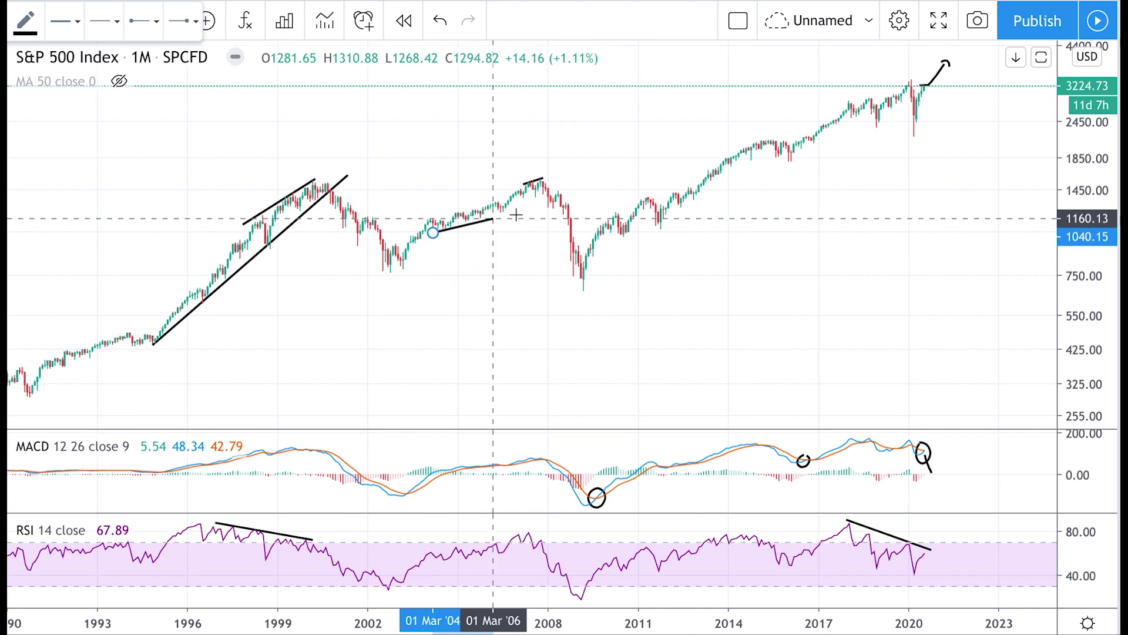
click(573, 189)
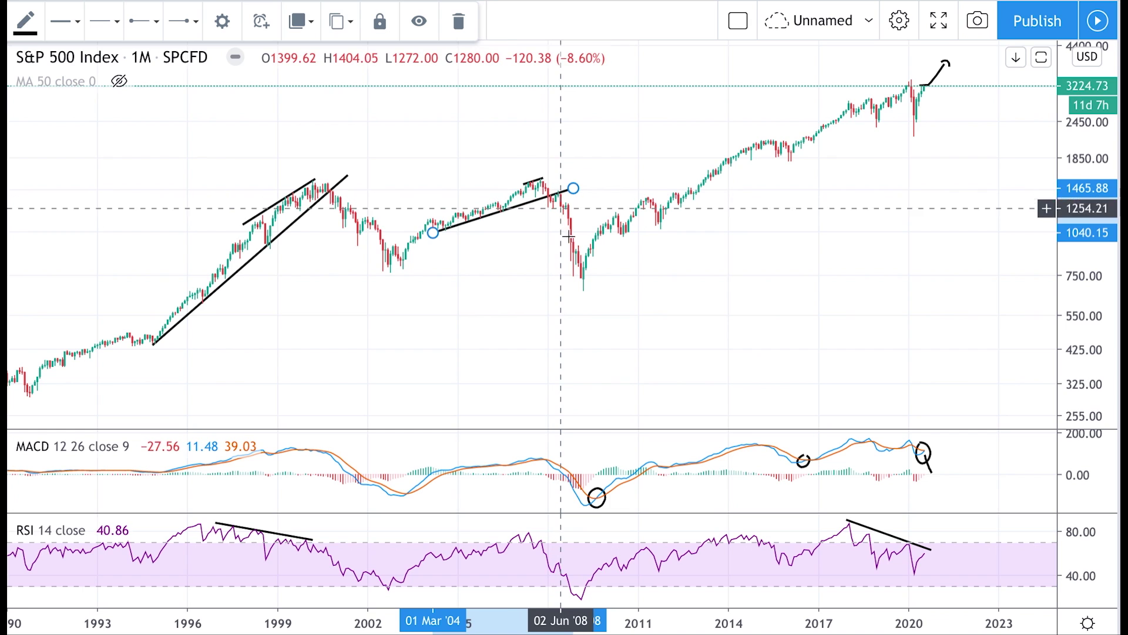
Draw a support trend line from the July 2010 low at about 1,009 to mid-2021, and circle the 2010 lows at its start
scroll(146, 229, right, 5)
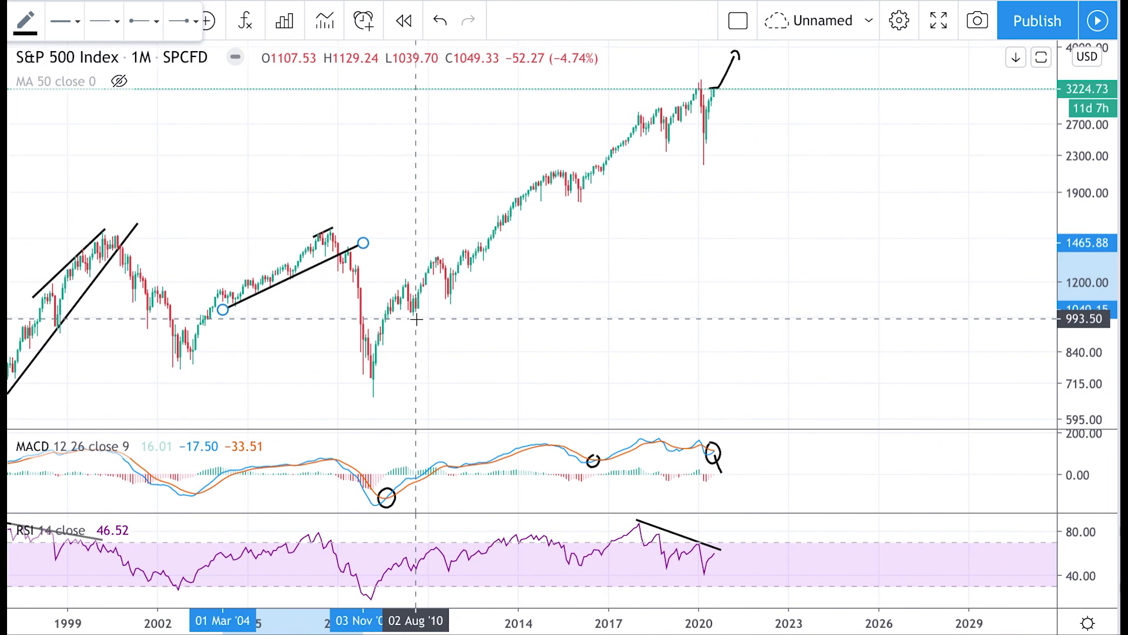
click(414, 316)
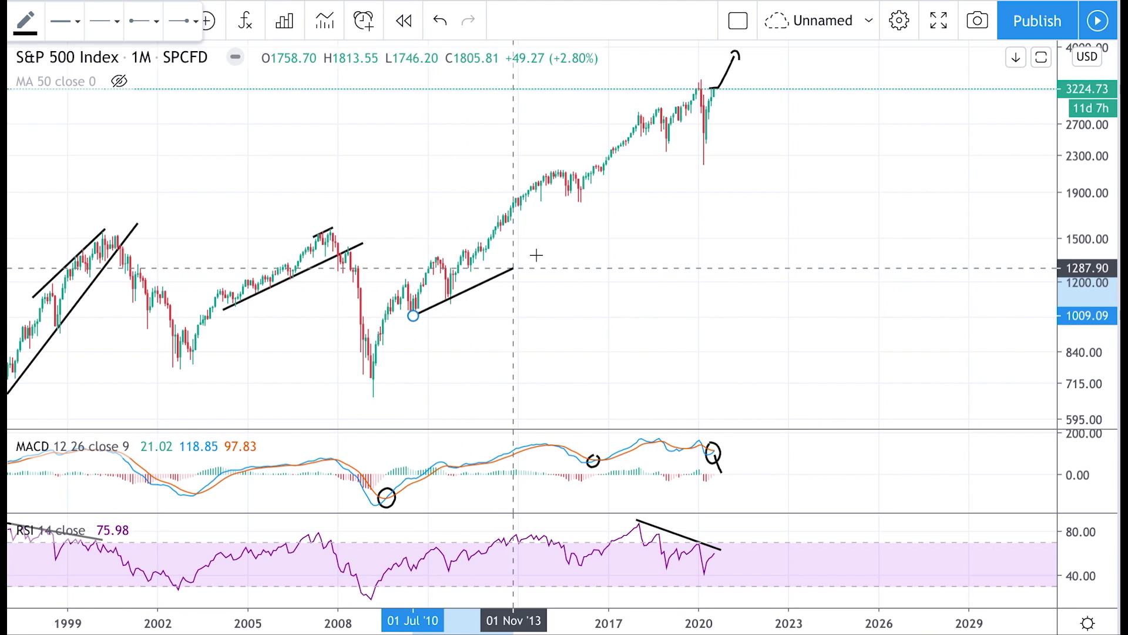
click(743, 101)
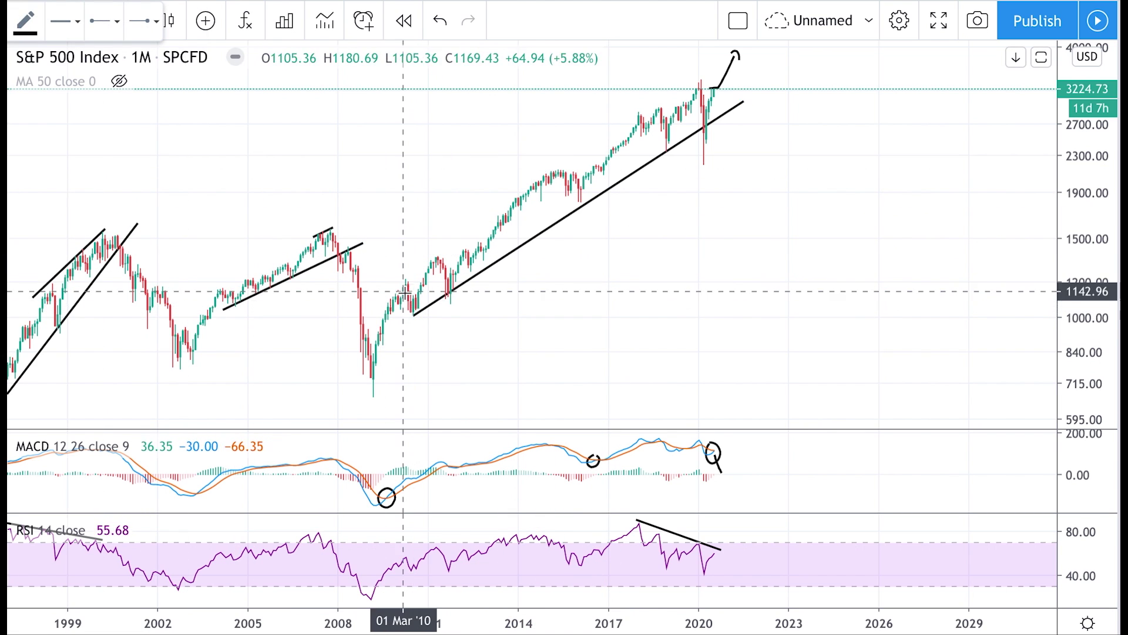
drag(405, 319, 428, 312)
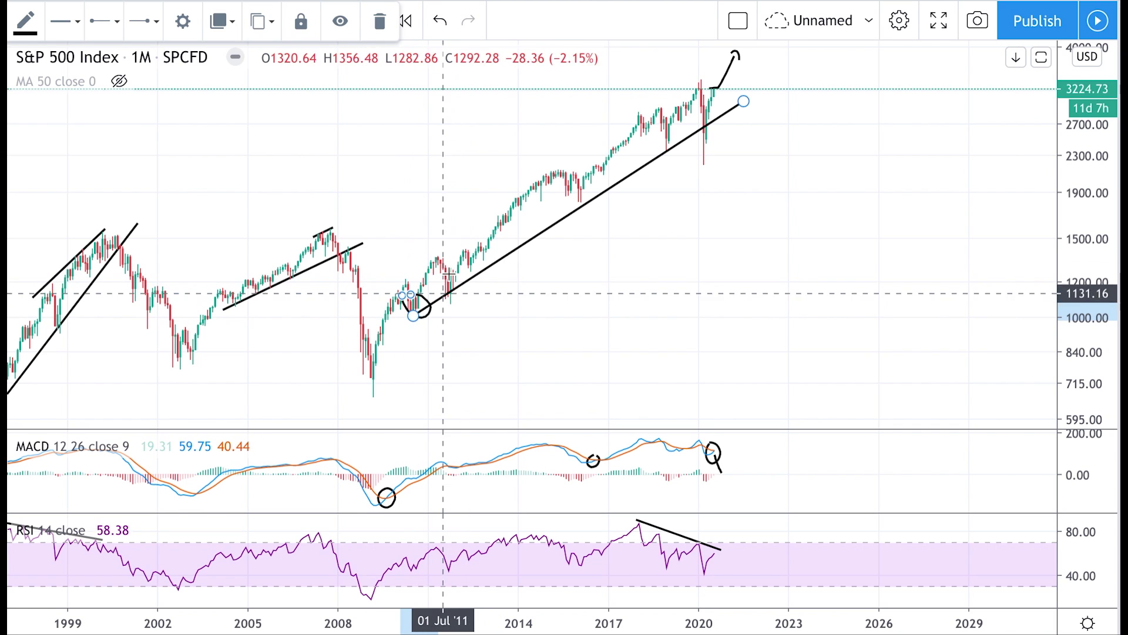
Raise the 2021 end of the support line from 2010 to about 3,129
click(396, 106)
click(744, 100)
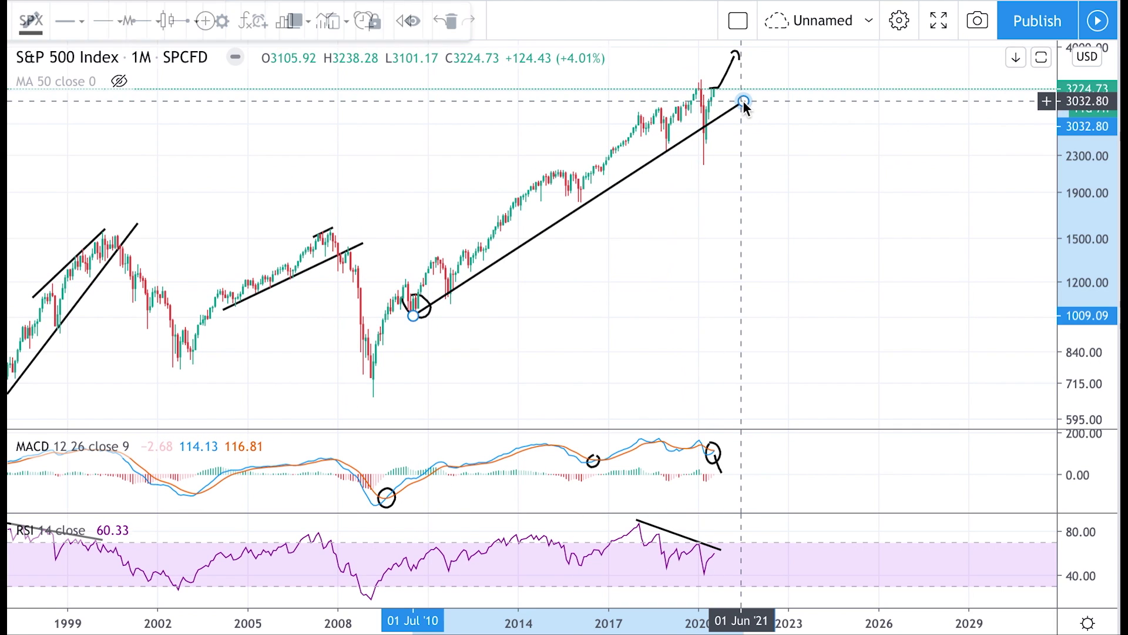
drag(743, 97, 740, 94)
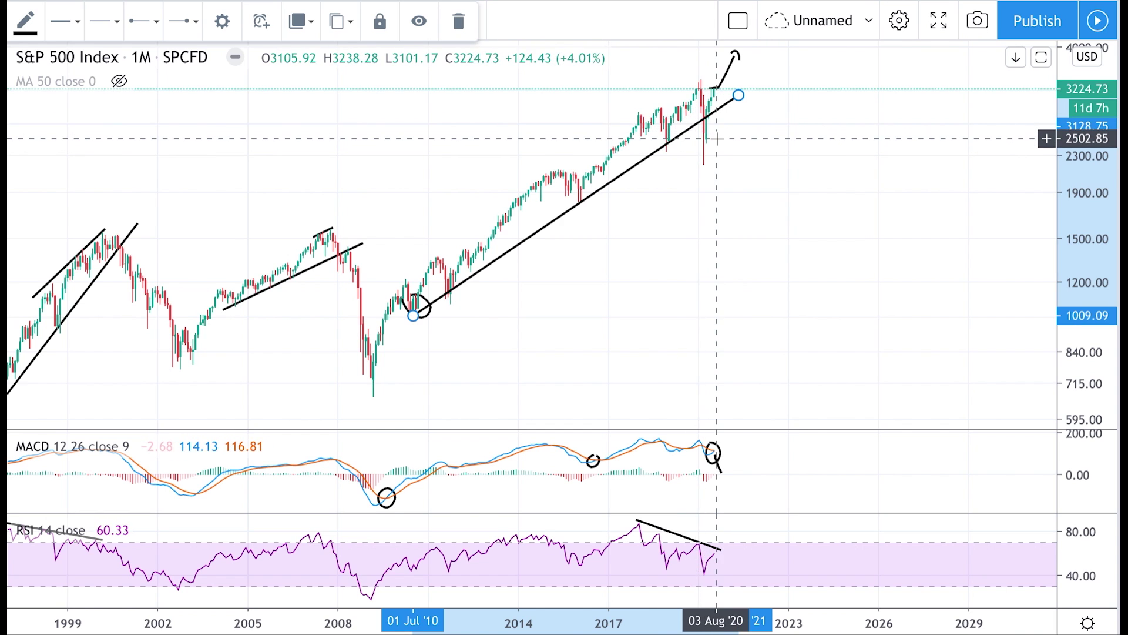
Draw a rising trend line over the price highs from early 2018 at about 2,879 to November 2020 at about 3,618
scroll(716, 139, up, 4)
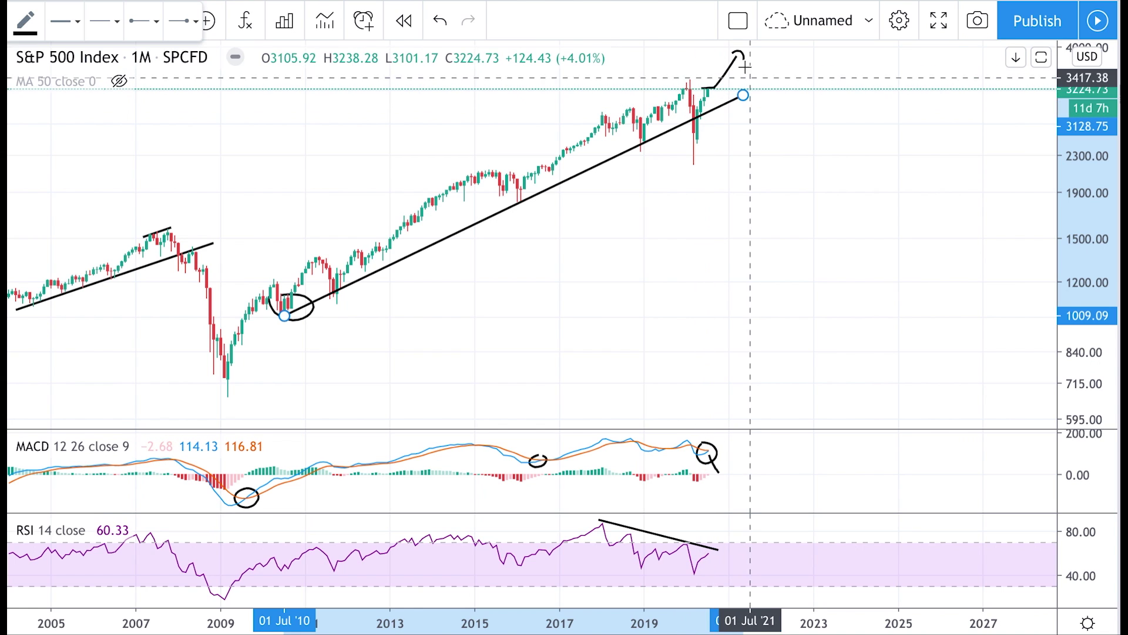
click(600, 111)
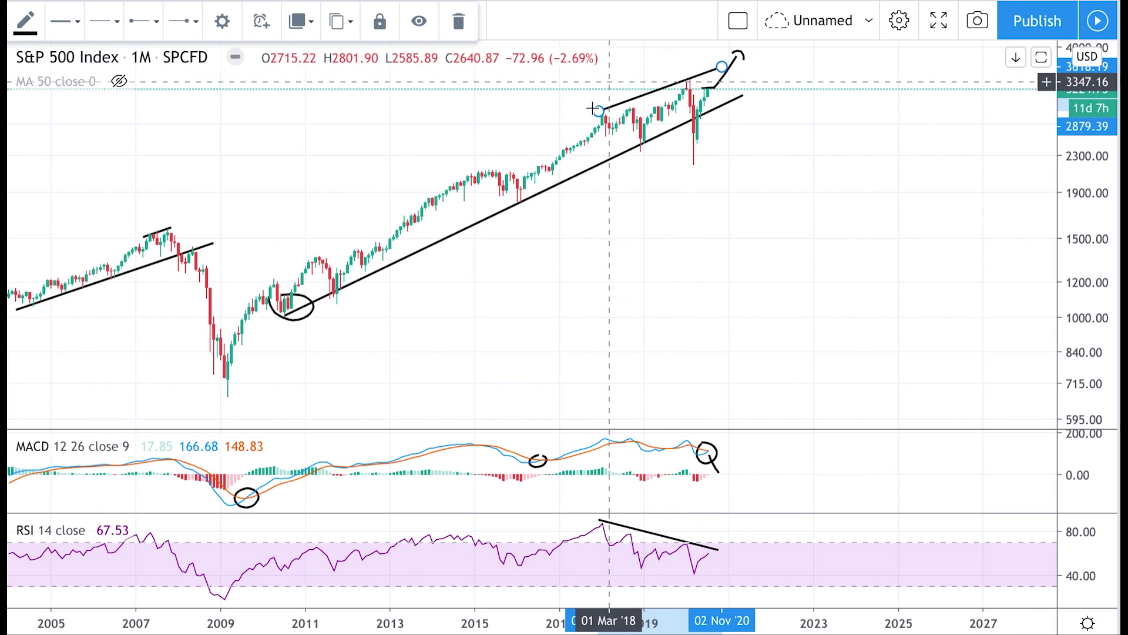
click(660, 282)
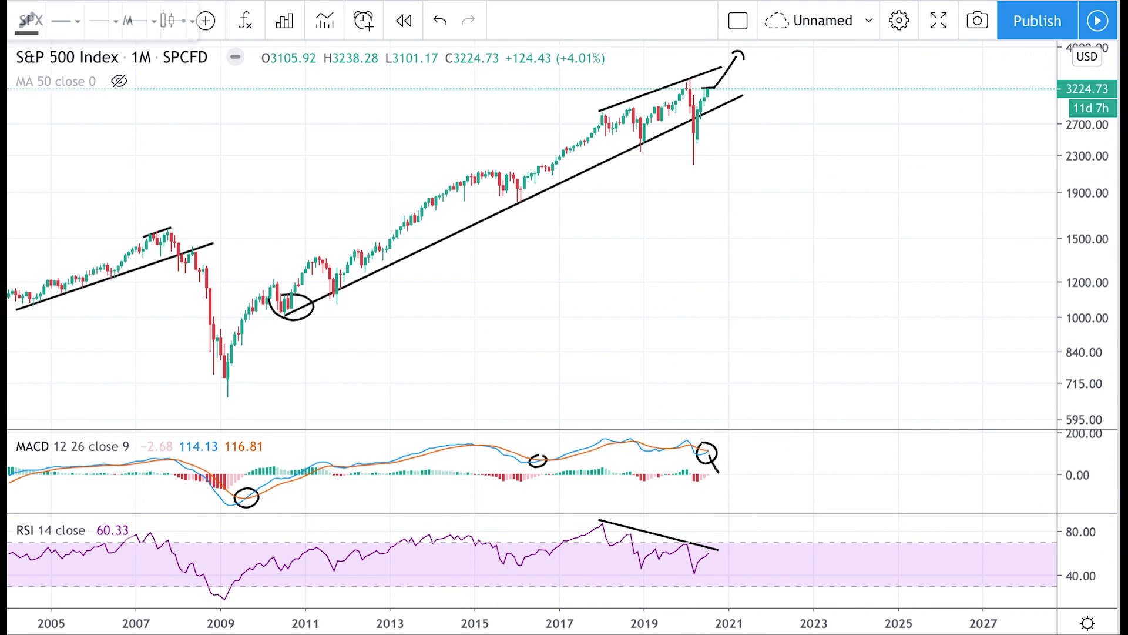
Draw a rising line over the price highs from July 2014 to July 2015 and a descending line over the matching RSI peaks
click(455, 180)
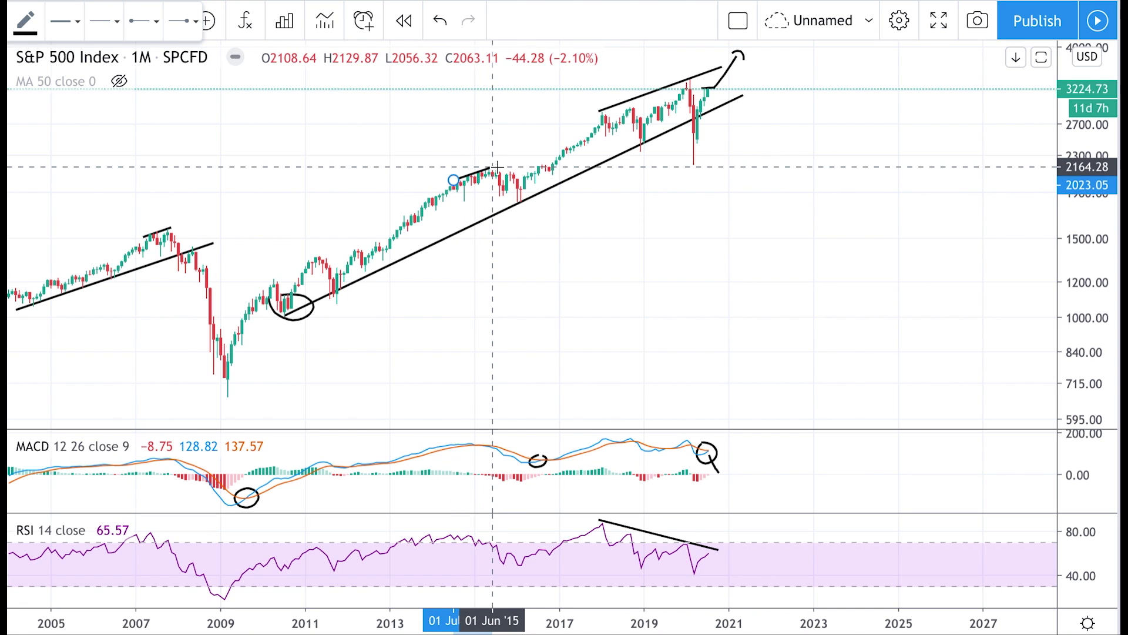
click(497, 166)
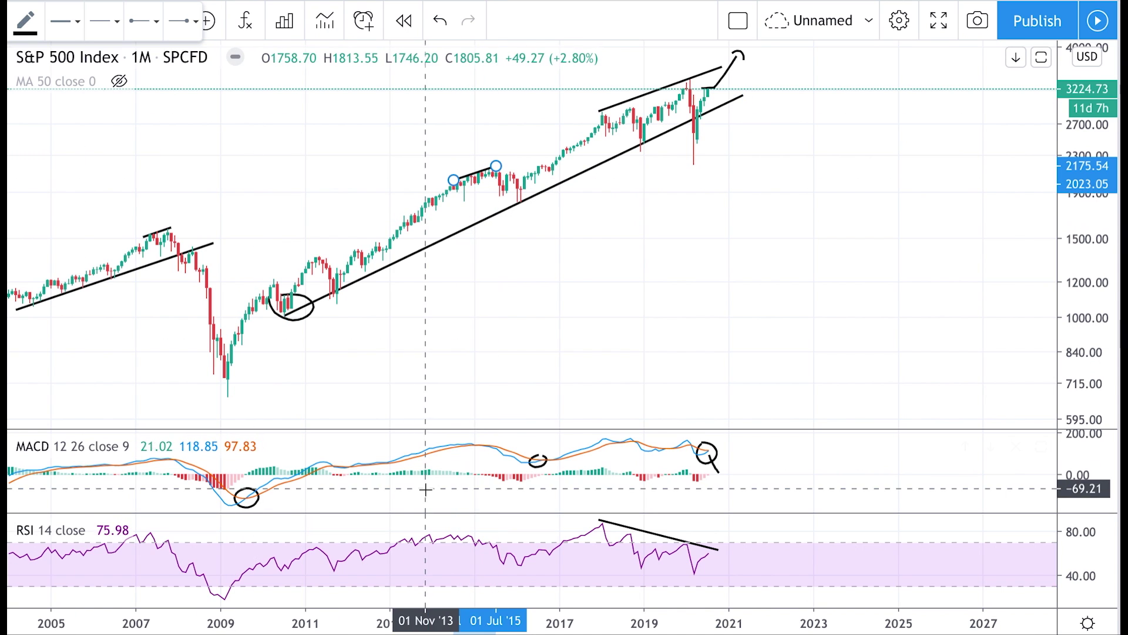
click(454, 532)
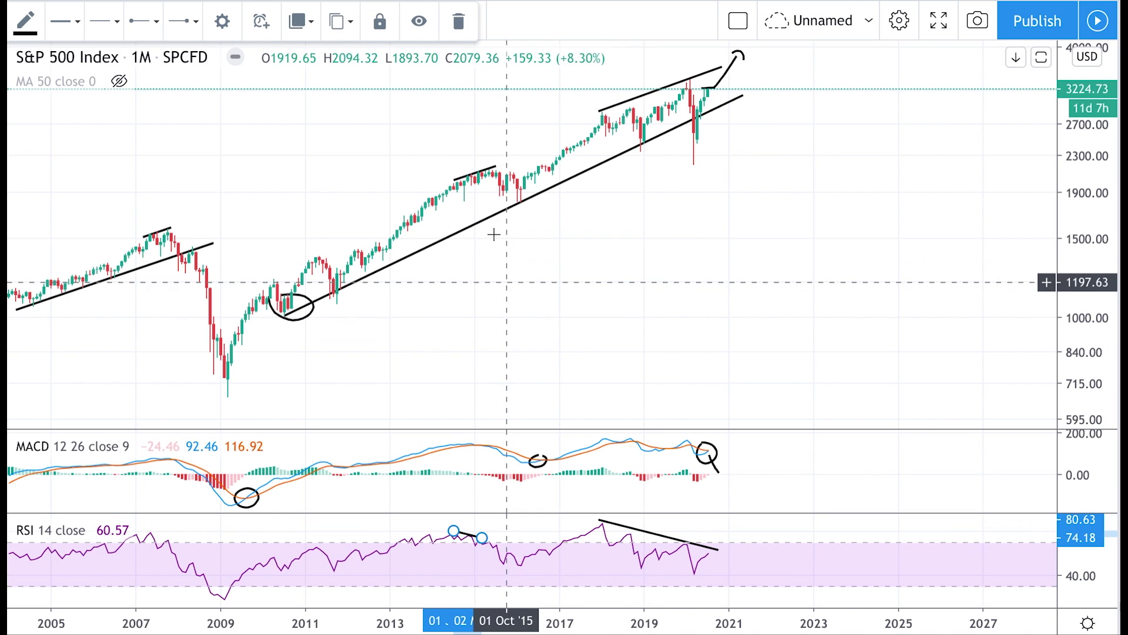
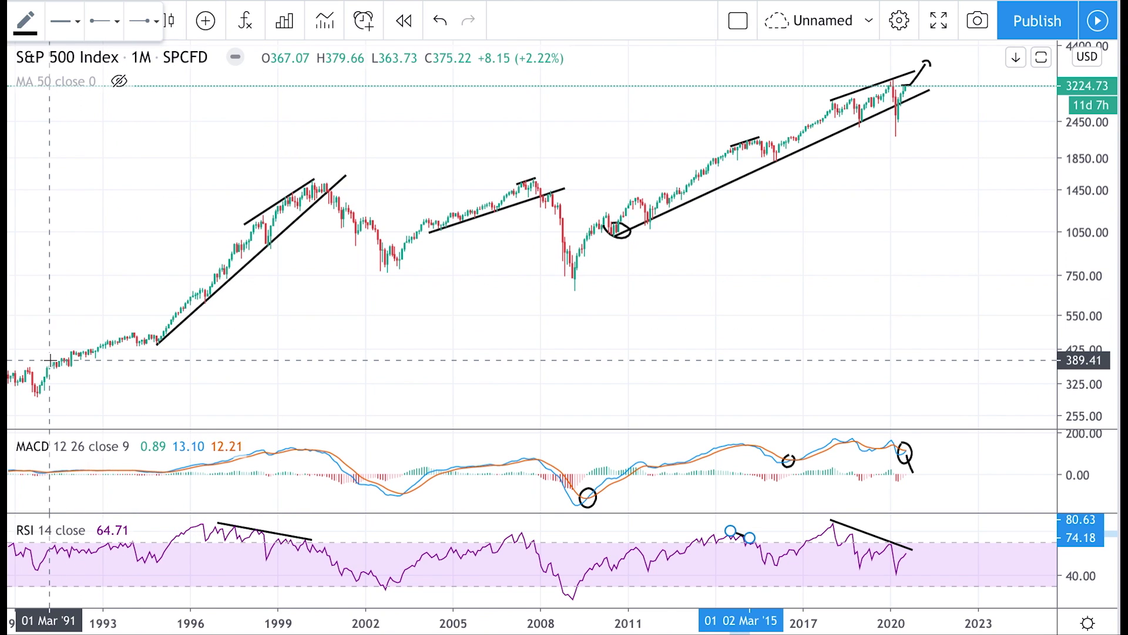
Circle the 1997 price area freehand and sketch an upward arrow from it along the rally to about 1999
click(232, 247)
mouse_move(232, 247)
mouse_down()
mouse_move(223, 252)
mouse_move(236, 264)
mouse_move(260, 249)
mouse_move(233, 233)
mouse_move(227, 249)
mouse_up()
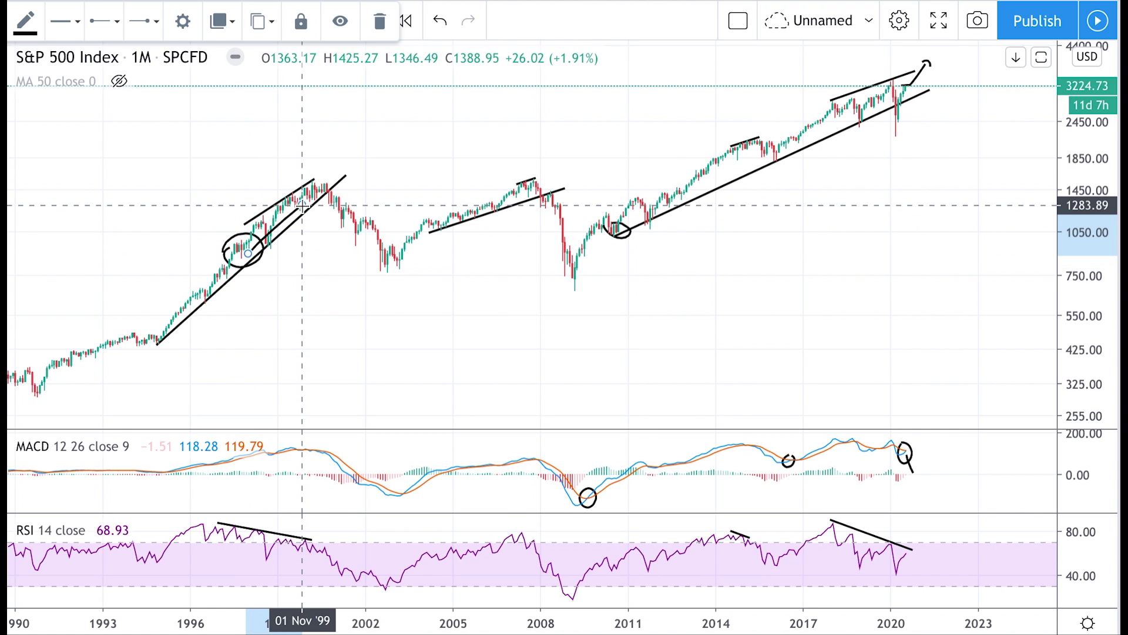
drag(281, 205, 310, 213)
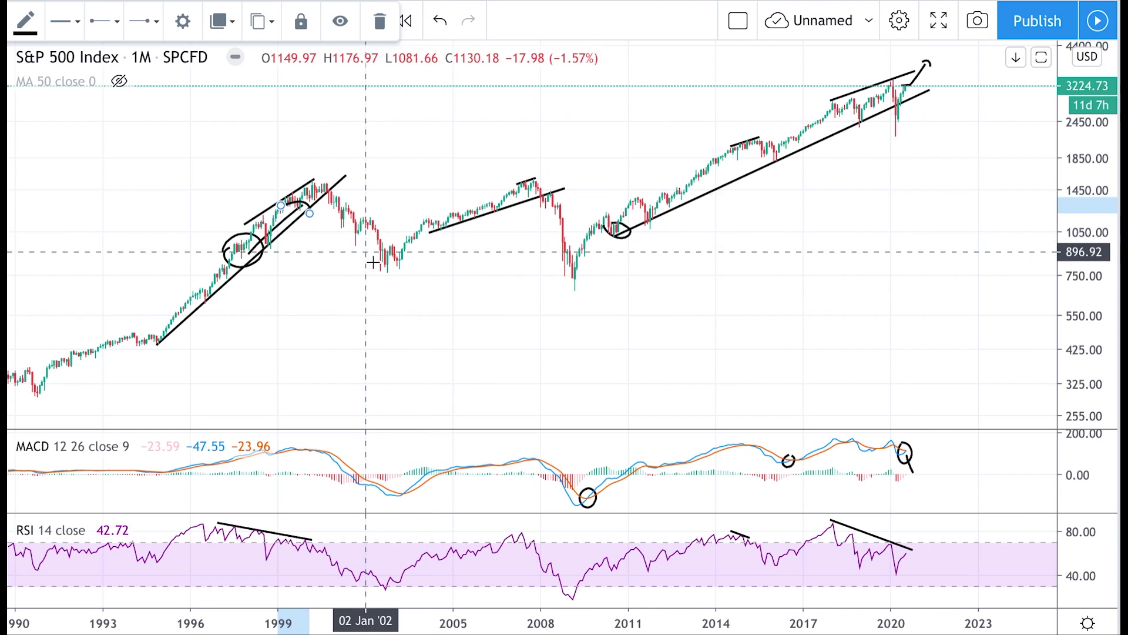
Circle the 2002–2003 price bottom and sketch an upward arrow from it along the recovery to about 2006
mouse_move(406, 239)
mouse_down()
mouse_move(372, 259)
mouse_move(395, 272)
mouse_move(419, 251)
mouse_move(394, 241)
mouse_up()
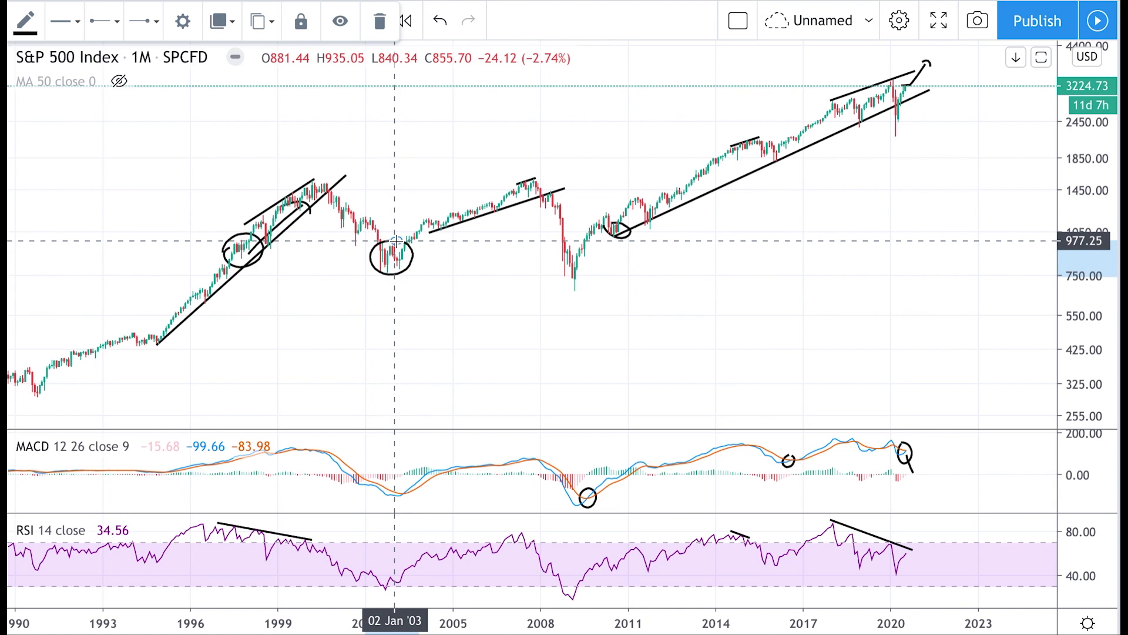
mouse_move(410, 260)
mouse_down()
mouse_move(490, 216)
mouse_move(480, 234)
mouse_up()
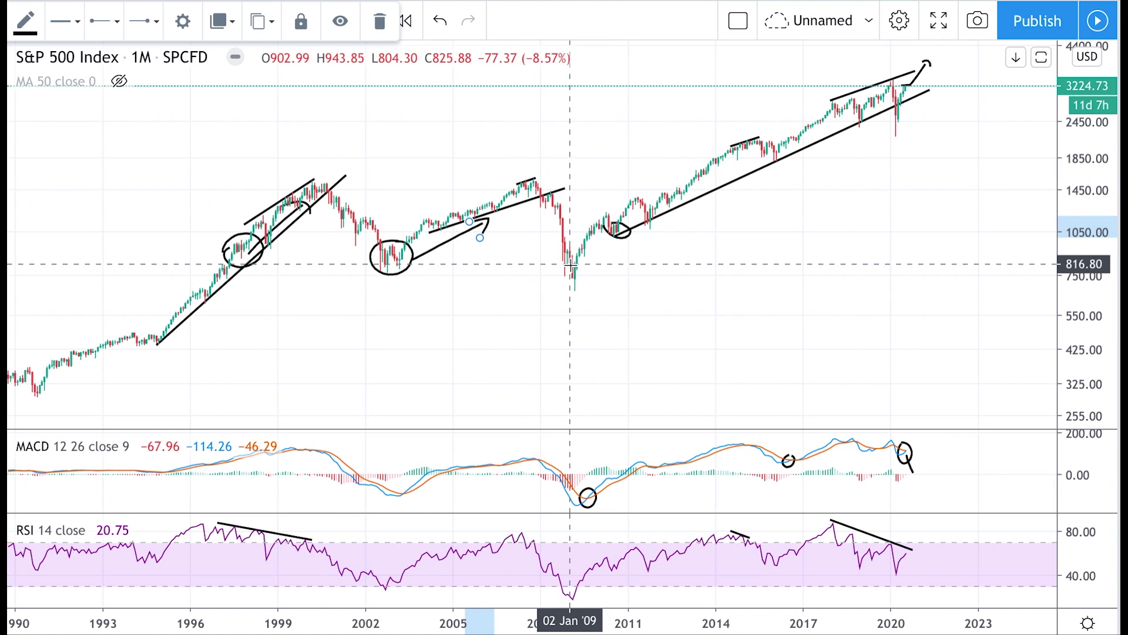
Switch the chart to the Nikkei 225 index (NI225) and circle the 1986 price area freehand
drag(11, 2, 280, 3)
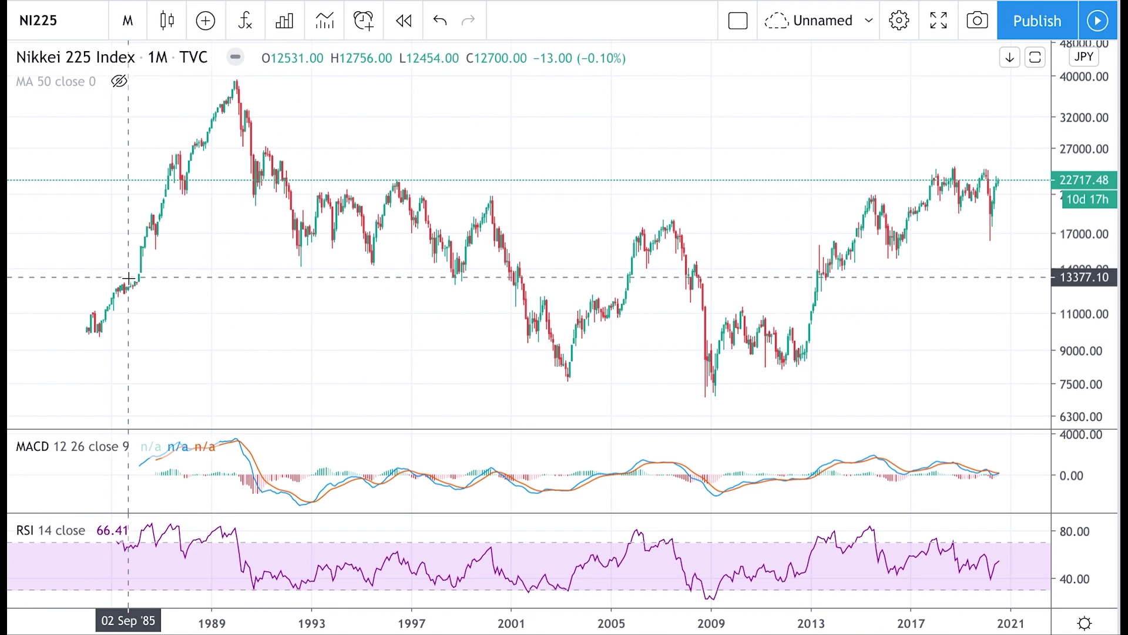
mouse_move(147, 209)
mouse_down()
mouse_move(139, 230)
mouse_move(166, 255)
mouse_move(166, 205)
mouse_move(151, 205)
mouse_up()
scroll(167, 239, up, 2)
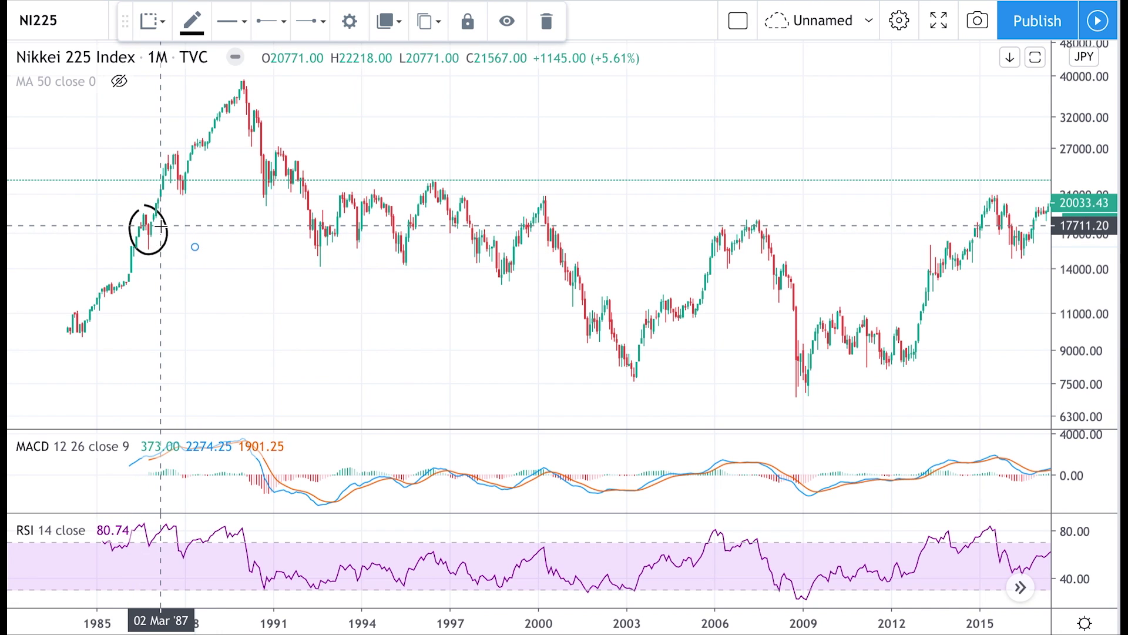
Sketch an arrow rising toward the Nikkei's 1989 peak, circle the peak and add a falling arrow after it
drag(171, 221, 226, 154)
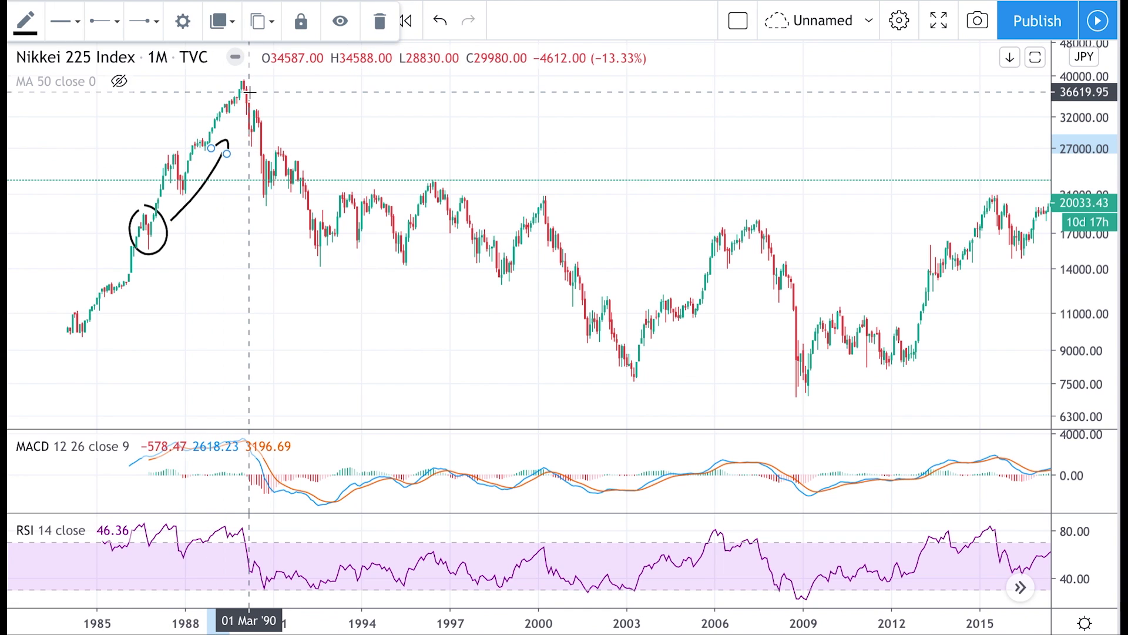
drag(249, 88, 320, 139)
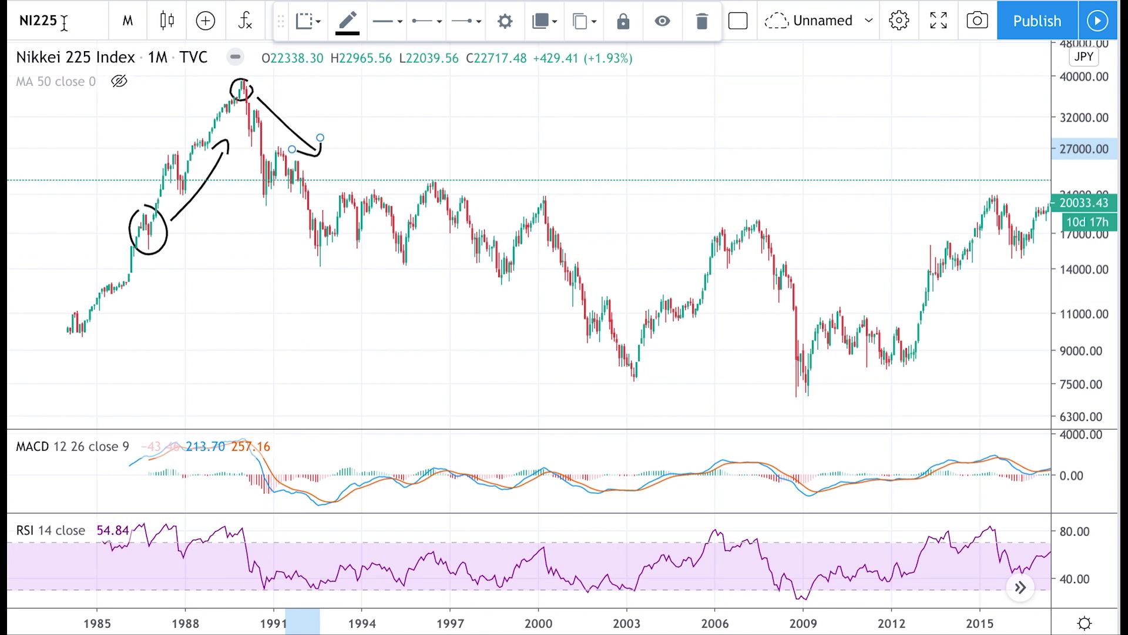
Switch the chart back to the S&P 500 index (SPX) and mark the price area near the early 2018 high
click(64, 23)
text(SPX)
key(Return)
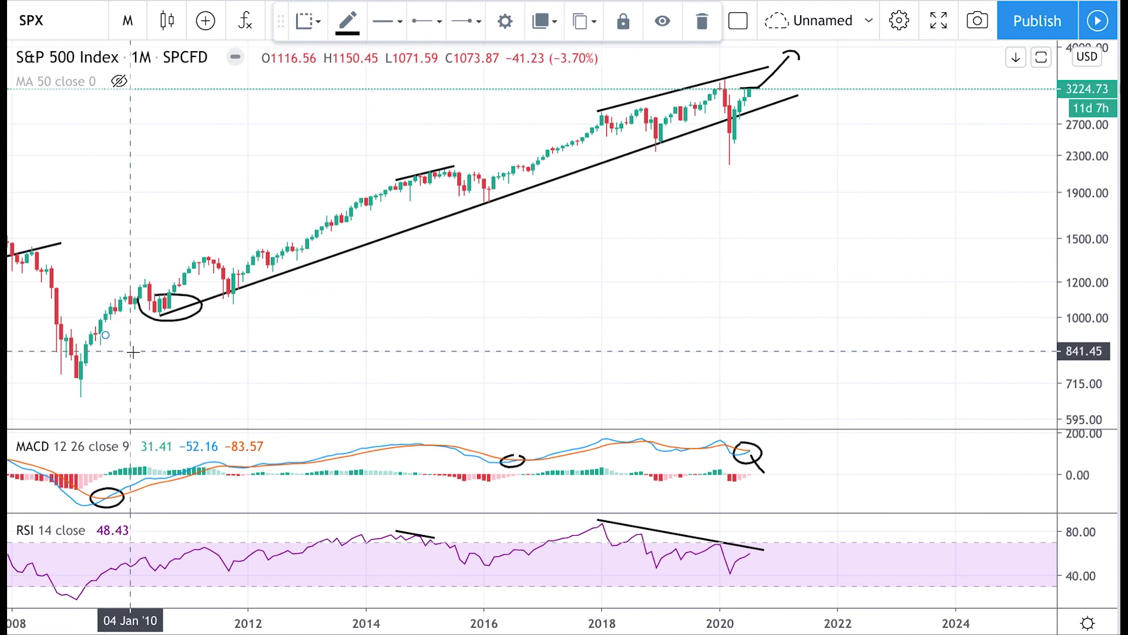
click(599, 141)
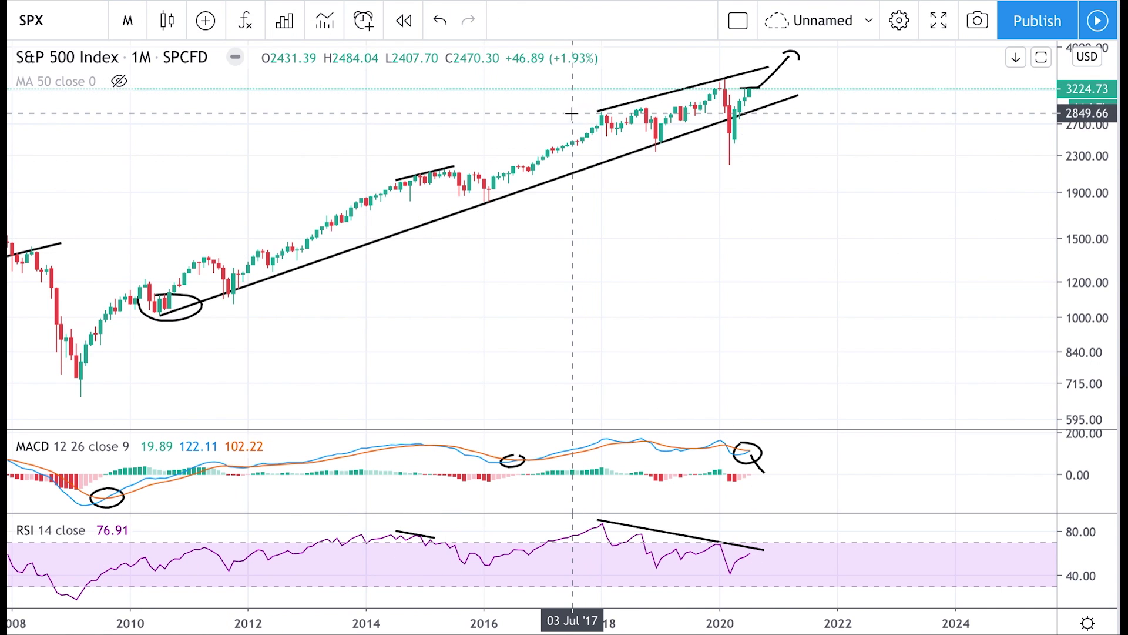
mouse_move(565, 100)
mouse_down()
mouse_move(568, 157)
mouse_move(607, 169)
mouse_move(734, 154)
mouse_move(741, 92)
mouse_move(537, 96)
mouse_up()
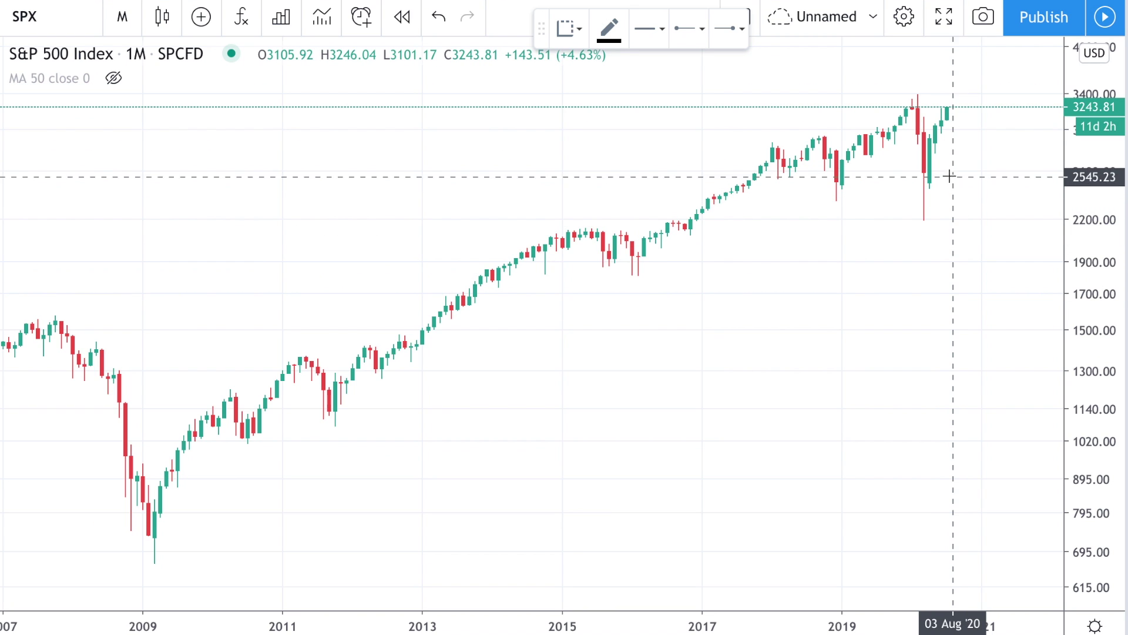
Circle the March 2020 low and sketch an upward arrow from the July 2020 candle toward early 2021
mouse_move(933, 168)
mouse_down()
mouse_move(901, 174)
mouse_move(918, 220)
mouse_move(925, 168)
mouse_up()
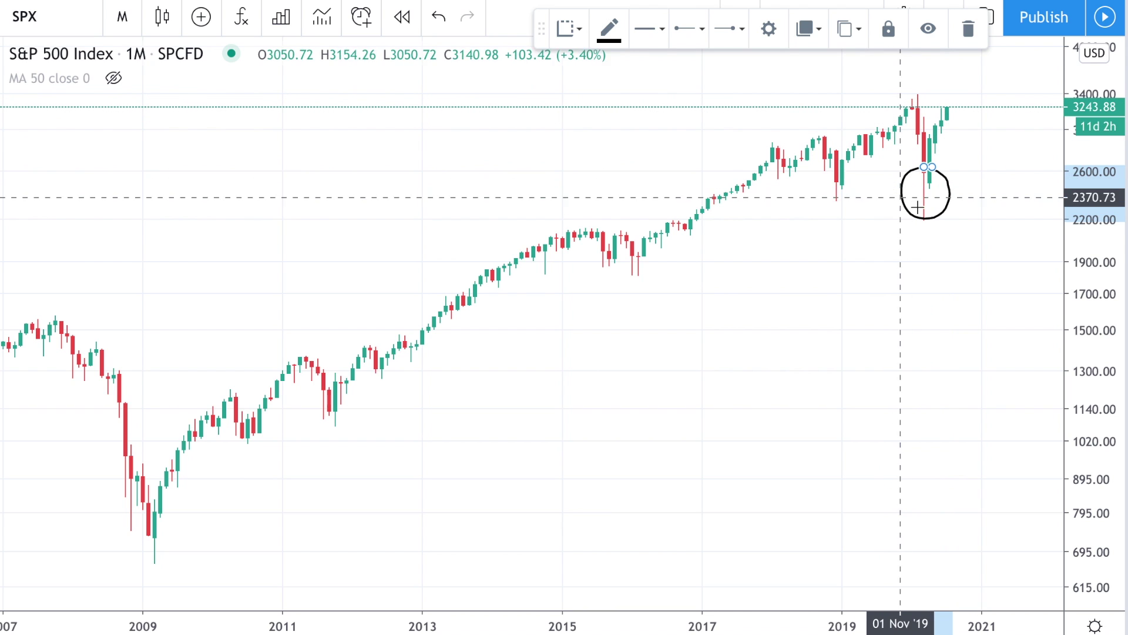
click(947, 106)
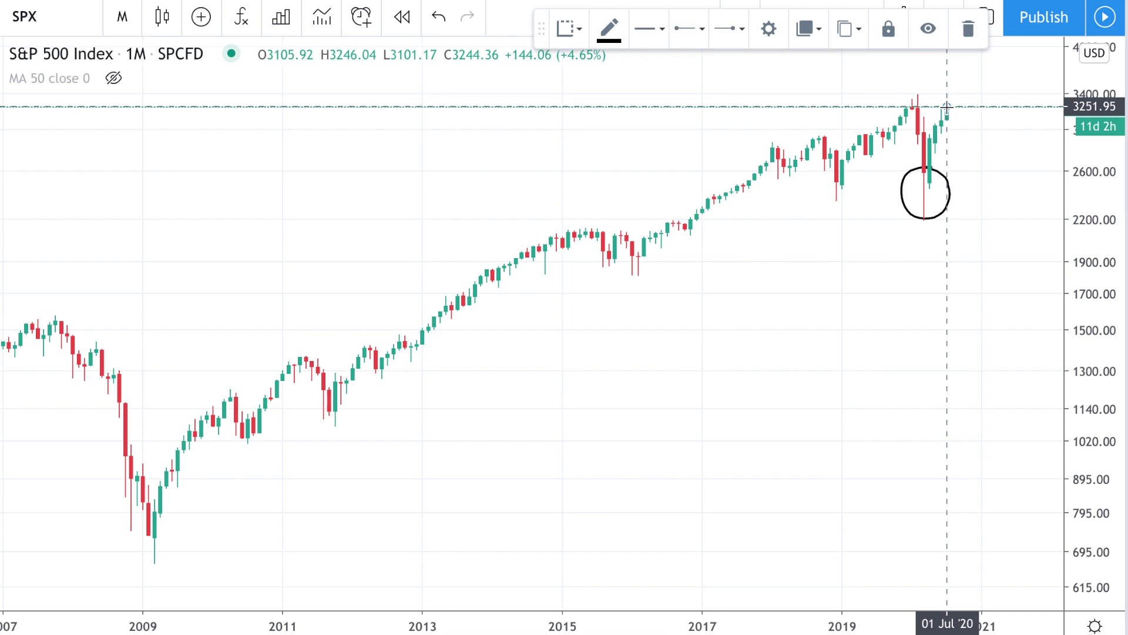
mouse_move(947, 107)
mouse_down()
mouse_move(980, 69)
mouse_move(982, 83)
mouse_up()
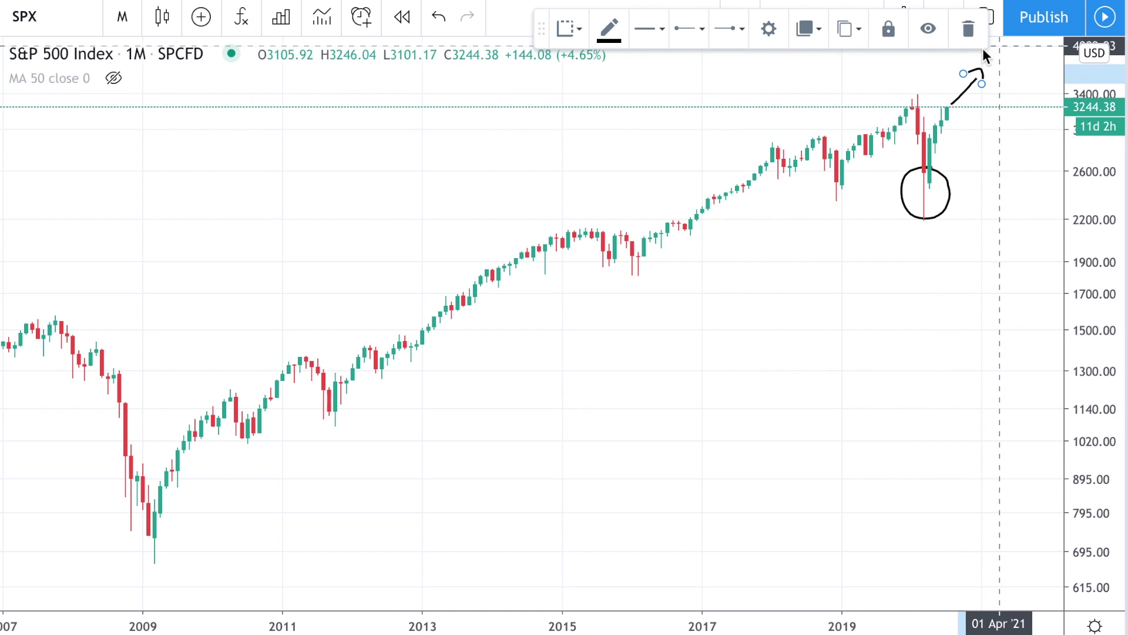
Sketch an arrow curving over from the early 2021 projected top down to about 2,831 in September 2021
scroll(953, 111, right, 3)
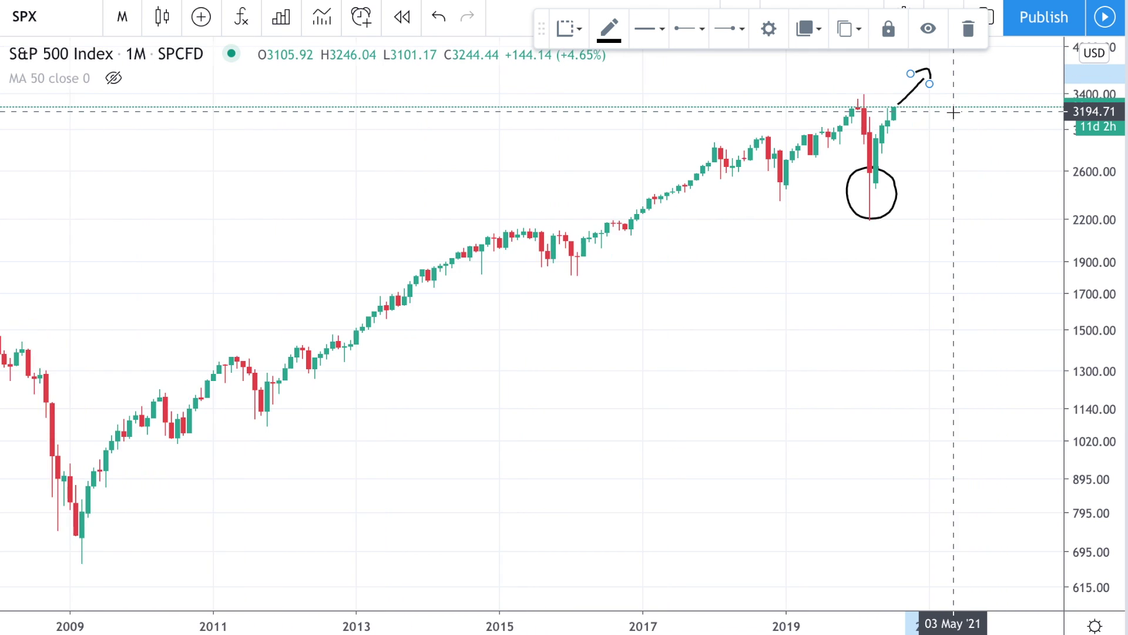
mouse_move(930, 69)
mouse_down()
mouse_move(943, 58)
mouse_move(962, 96)
mouse_move(968, 145)
mouse_up()
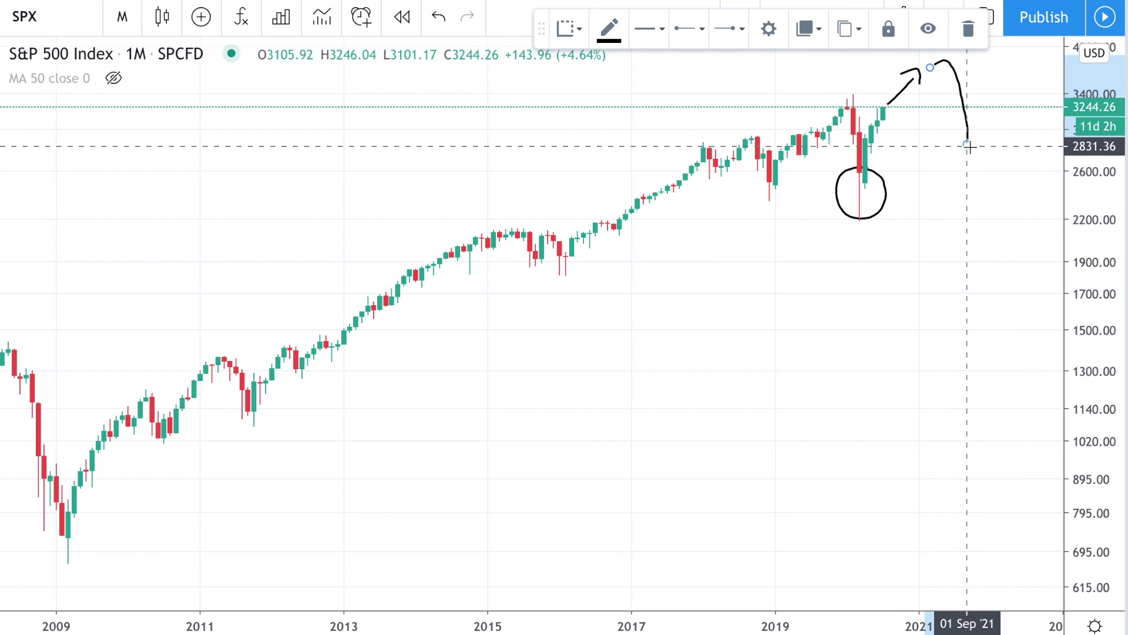
mouse_move(953, 140)
mouse_down()
mouse_move(965, 150)
mouse_move(982, 138)
mouse_up()
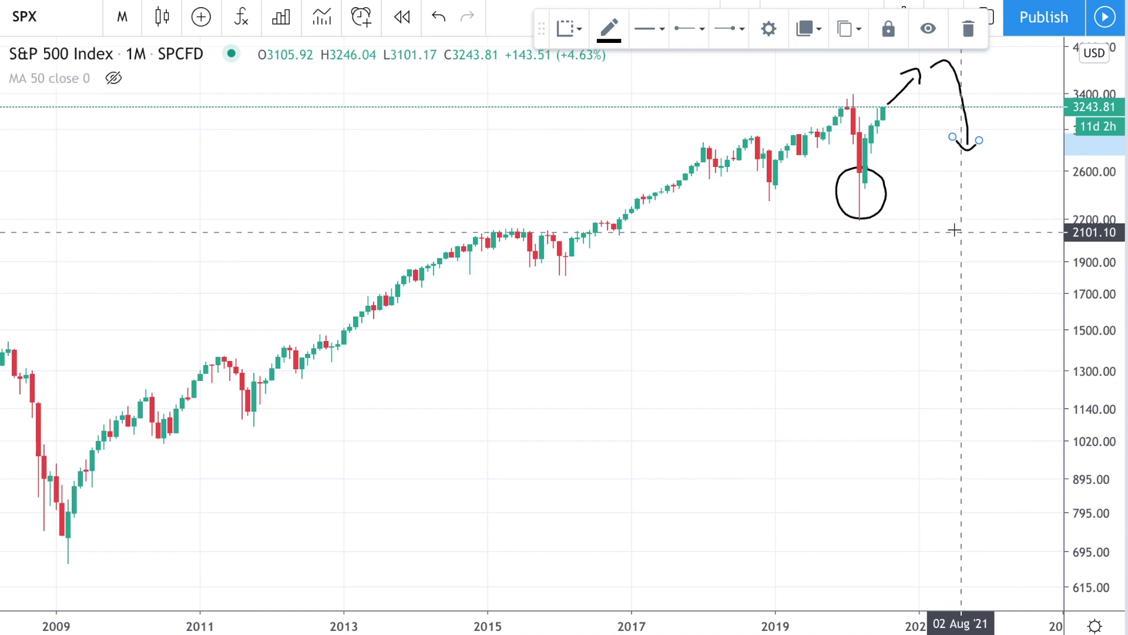
Sketch a nearly horizontal freehand stroke from the 2020 price highs across to 2022
scroll(950, 160, right, 5)
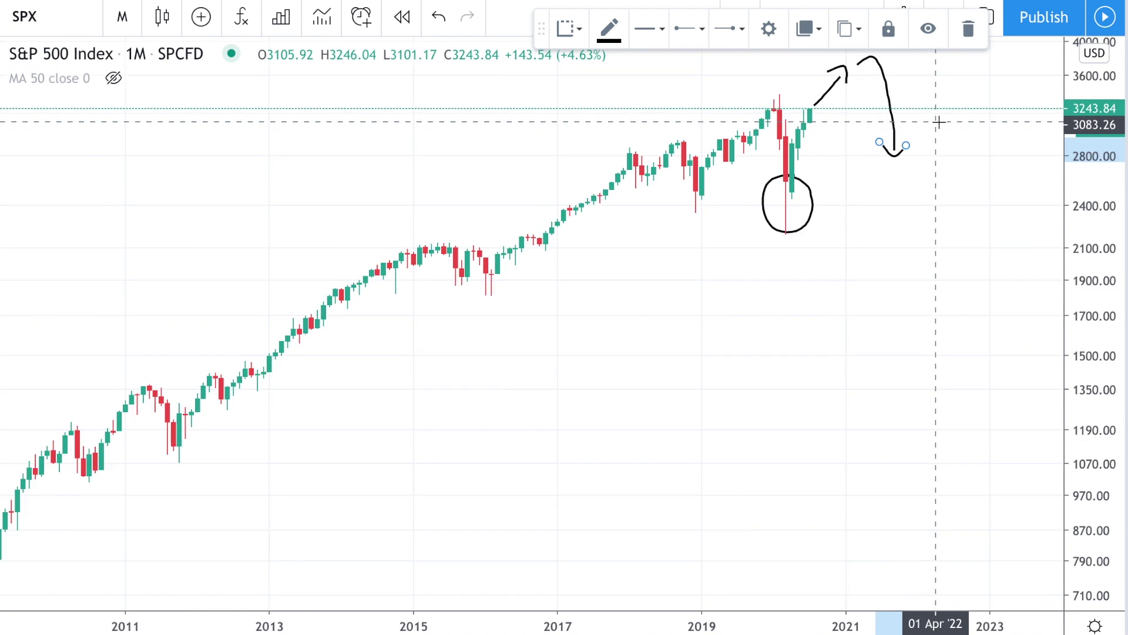
click(779, 107)
mouse_move(804, 107)
mouse_down()
mouse_move(941, 106)
mouse_move(935, 97)
mouse_move(953, 117)
mouse_up()
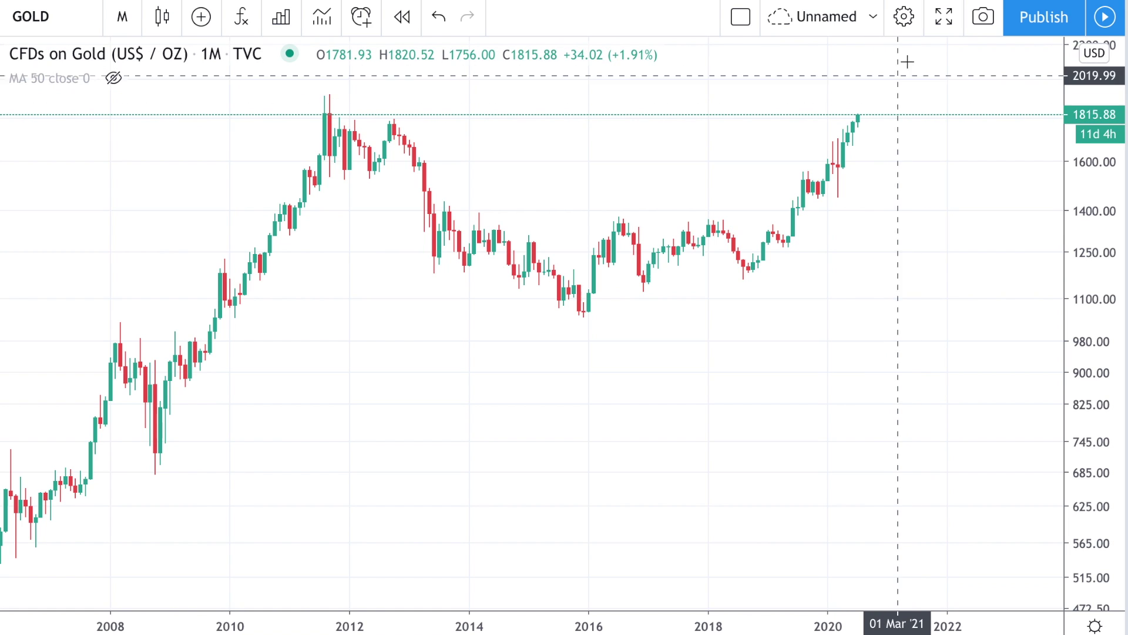
Draw an arrow from gold's August 2011 high at 1857.62 to its August 2018 low, and sketch a rising arrow under the 2018–2020 rally
click(56, 403)
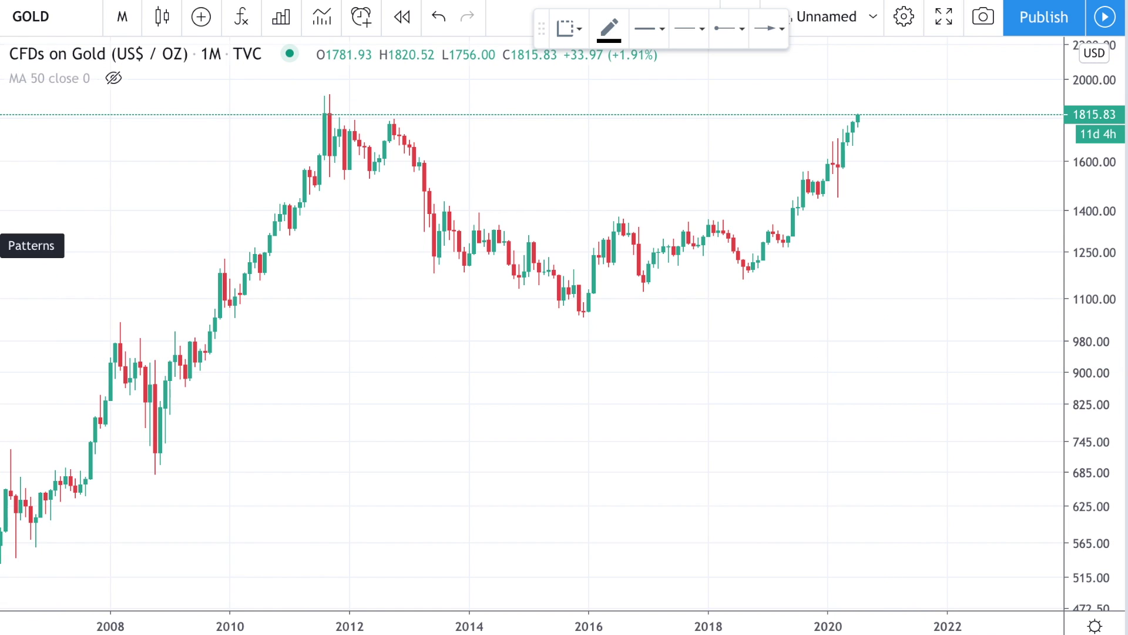
click(324, 107)
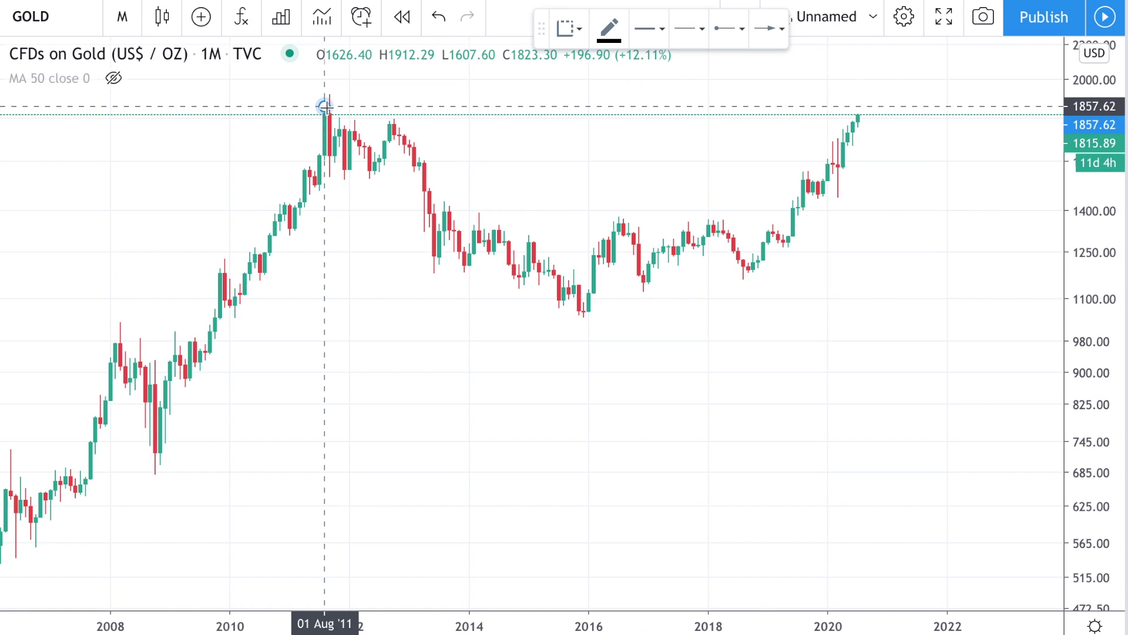
click(742, 264)
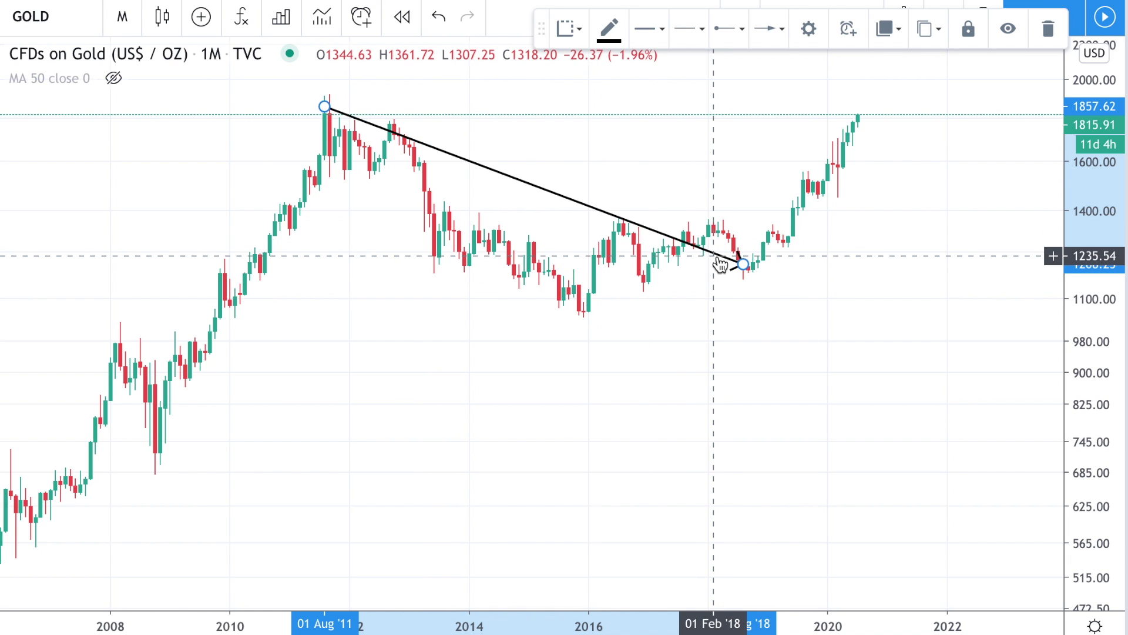
drag(756, 262, 719, 262)
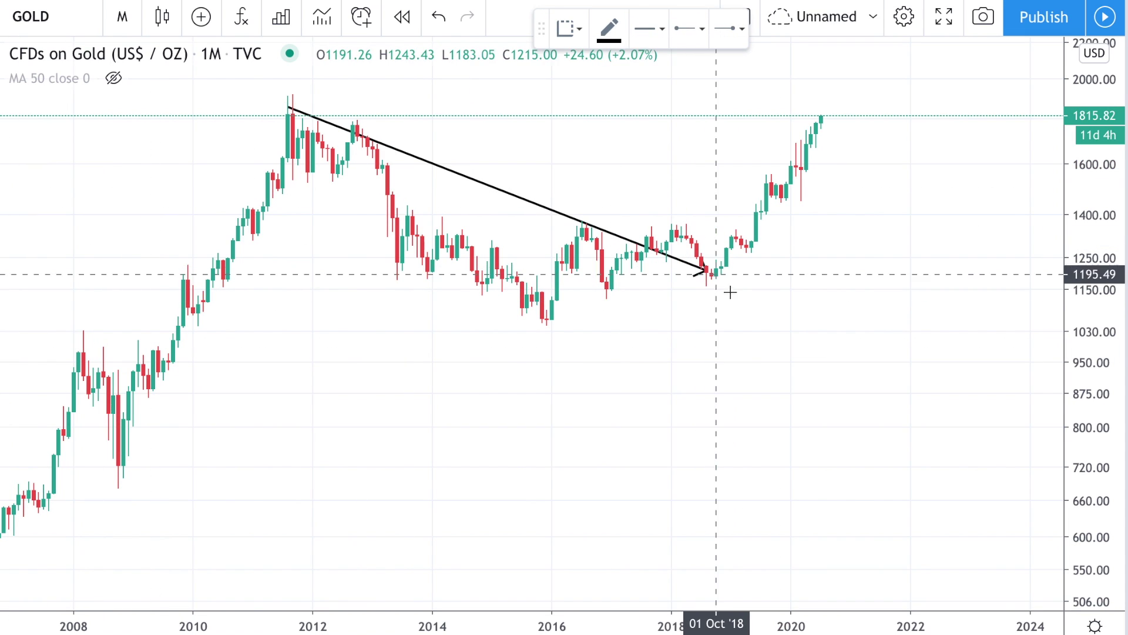
mouse_move(726, 314)
mouse_down()
mouse_move(816, 220)
mouse_move(834, 181)
mouse_move(846, 218)
mouse_up()
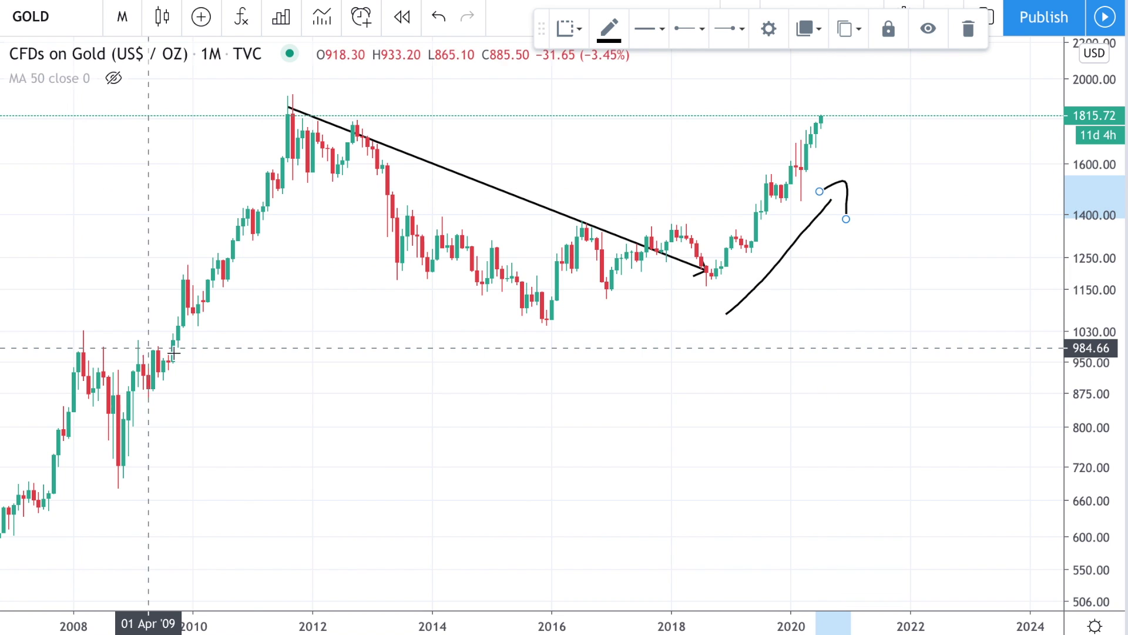
Sketch a curved arrow below gold prices from late 2011 to mid-2014, three branching strokes around 2015, and a rising arrow across 2016
mouse_move(301, 420)
mouse_down()
mouse_move(416, 395)
mouse_move(467, 417)
mouse_move(471, 400)
mouse_move(497, 398)
mouse_move(522, 375)
mouse_up()
mouse_move(498, 419)
mouse_down()
mouse_move(537, 423)
mouse_move(522, 458)
mouse_move(603, 422)
mouse_up()
click(285, 385)
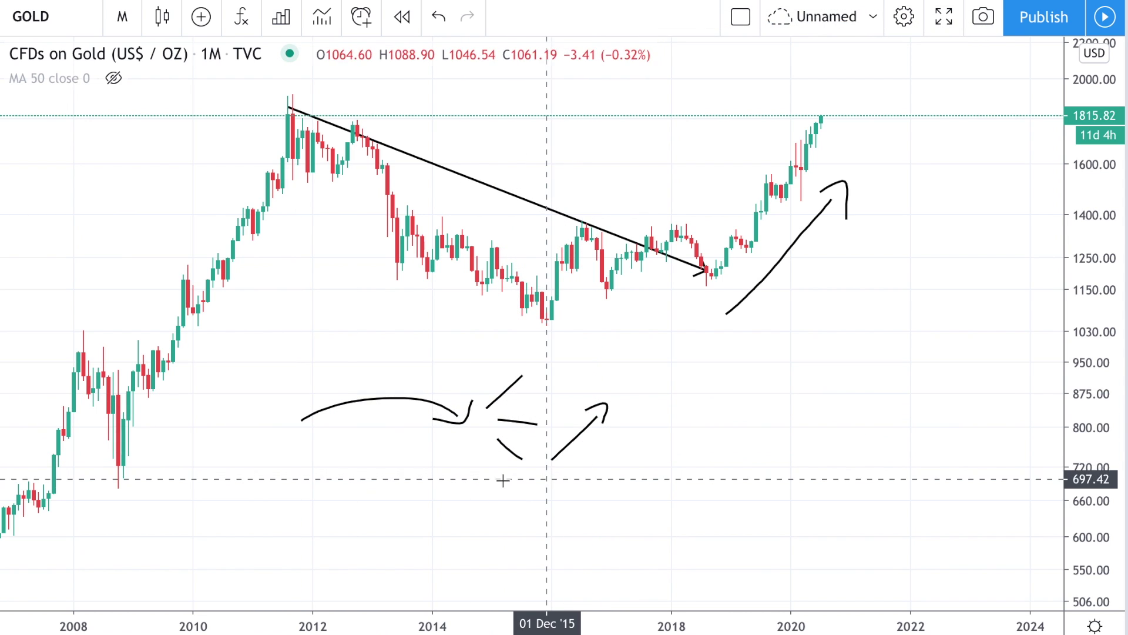
Sketch rising arrows on both sides of the branching sketch, one around 2011 and one across 2018
click(236, 437)
mouse_move(241, 435)
mouse_down()
mouse_move(290, 375)
mouse_move(293, 386)
mouse_up()
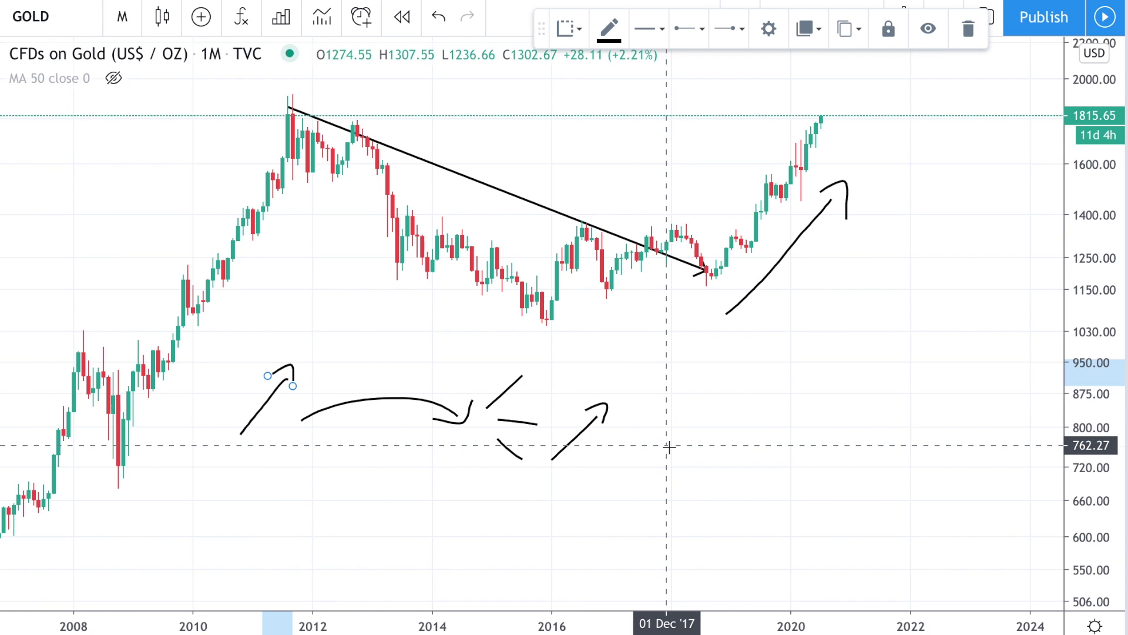
mouse_move(671, 444)
mouse_down()
mouse_move(718, 386)
mouse_move(722, 402)
mouse_up()
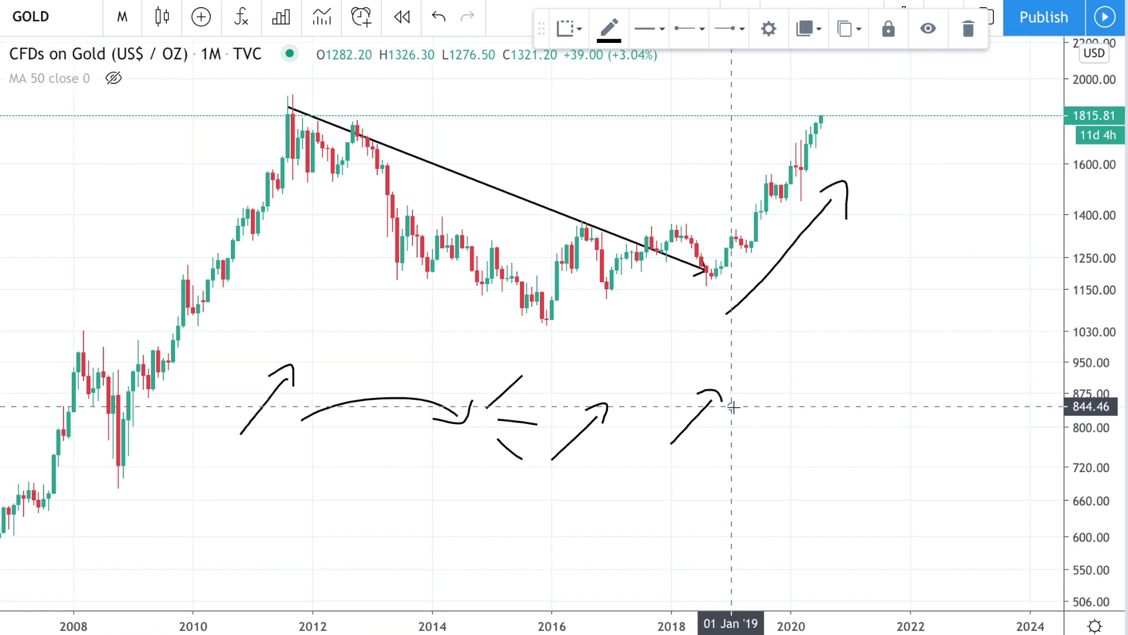
Circle the gold rally from late 2018 to July 2020, and underline the December 2016 and August 2018 lows
mouse_move(792, 104)
mouse_down()
mouse_move(712, 226)
mouse_move(721, 277)
mouse_move(766, 238)
mouse_move(826, 148)
mouse_move(837, 116)
mouse_move(795, 103)
mouse_up()
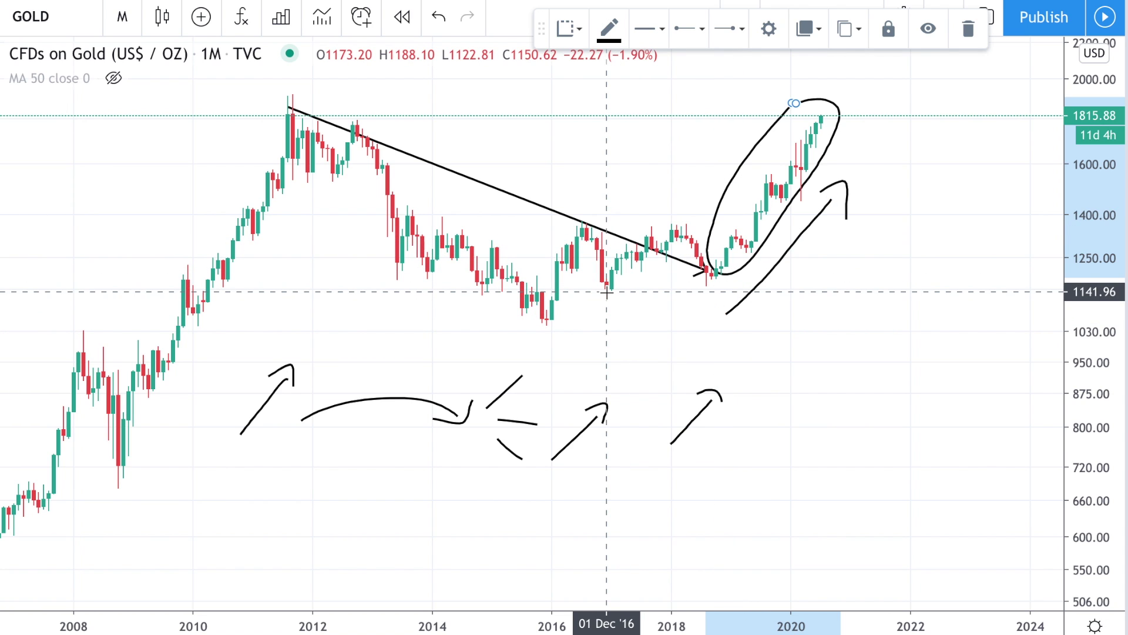
drag(632, 295, 598, 295)
drag(691, 275, 736, 275)
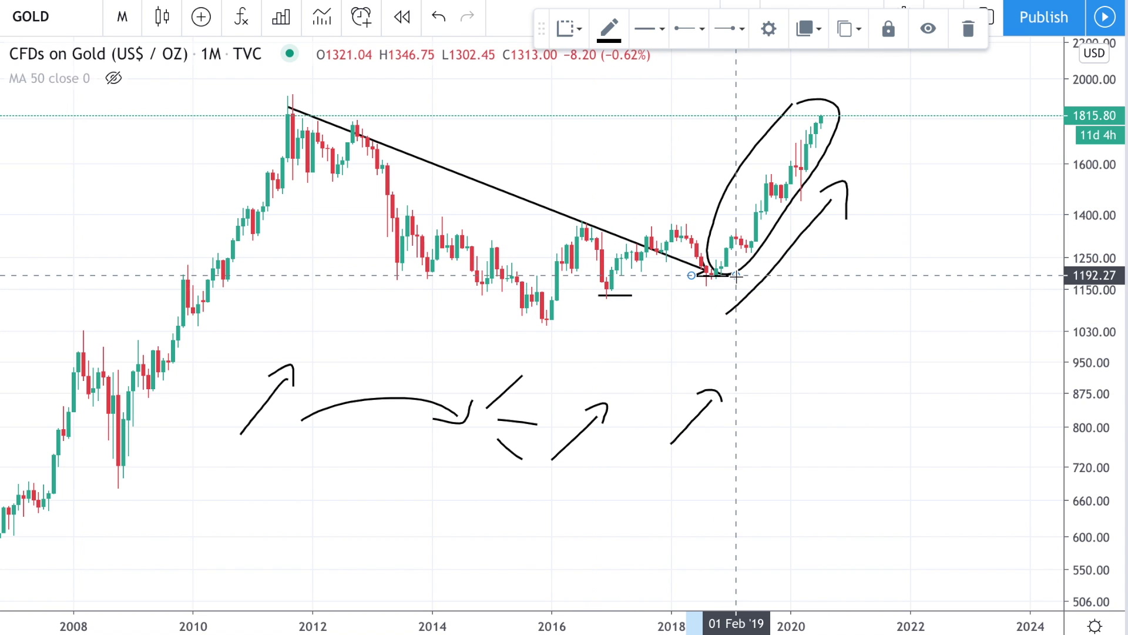
Sketch a rising wavy path from gold's mid-2019 breakout to about 1,790 in late 2021
drag(753, 248, 761, 211)
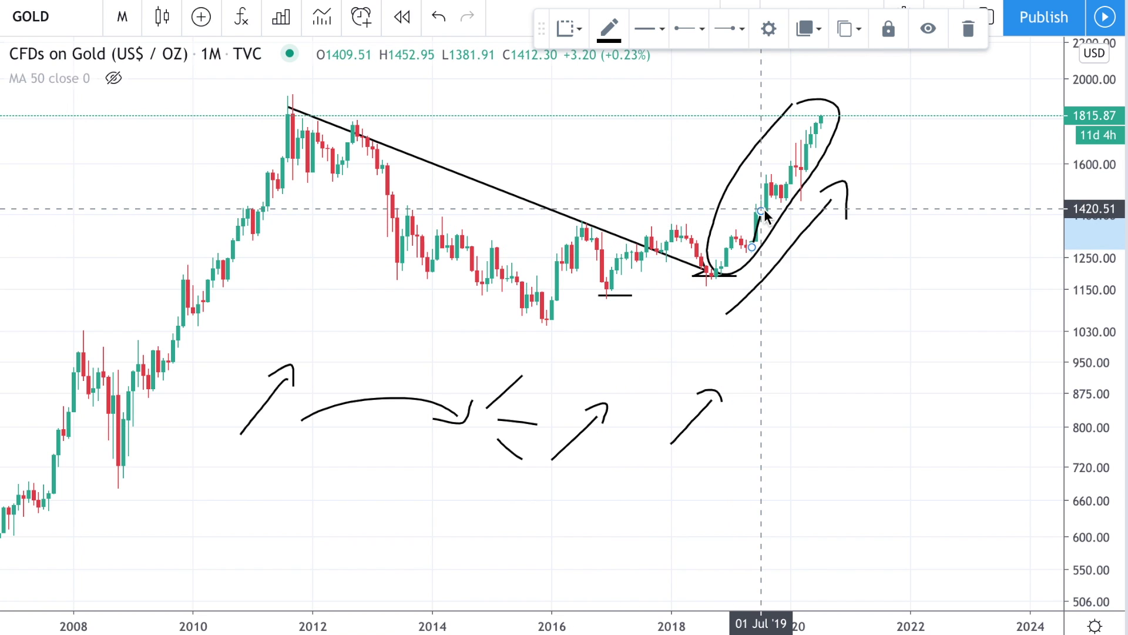
drag(765, 210, 895, 122)
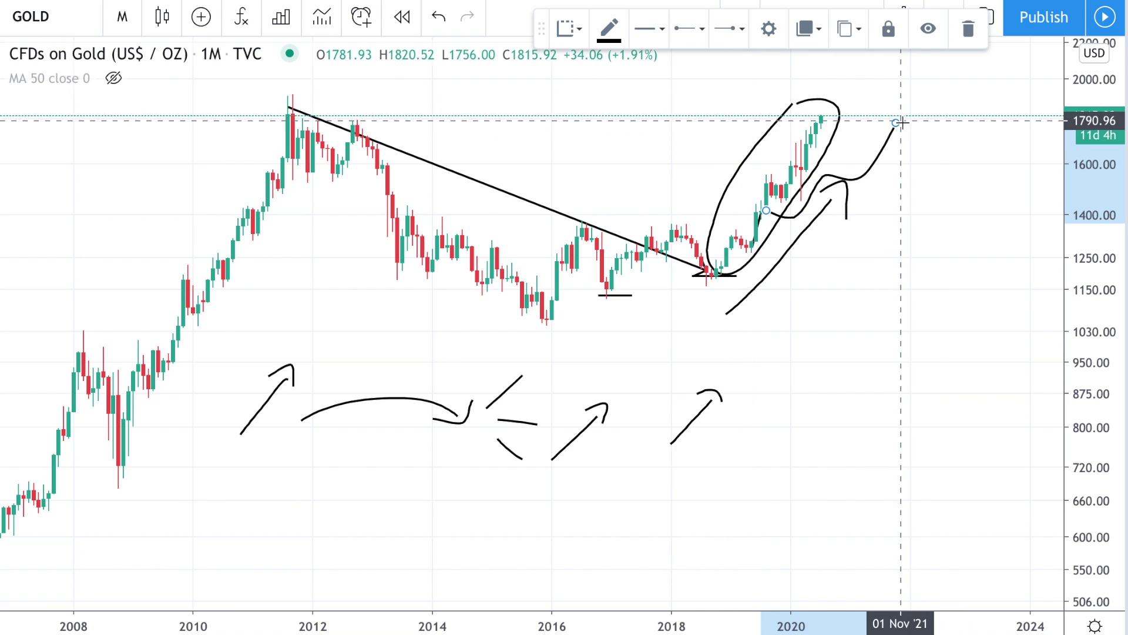